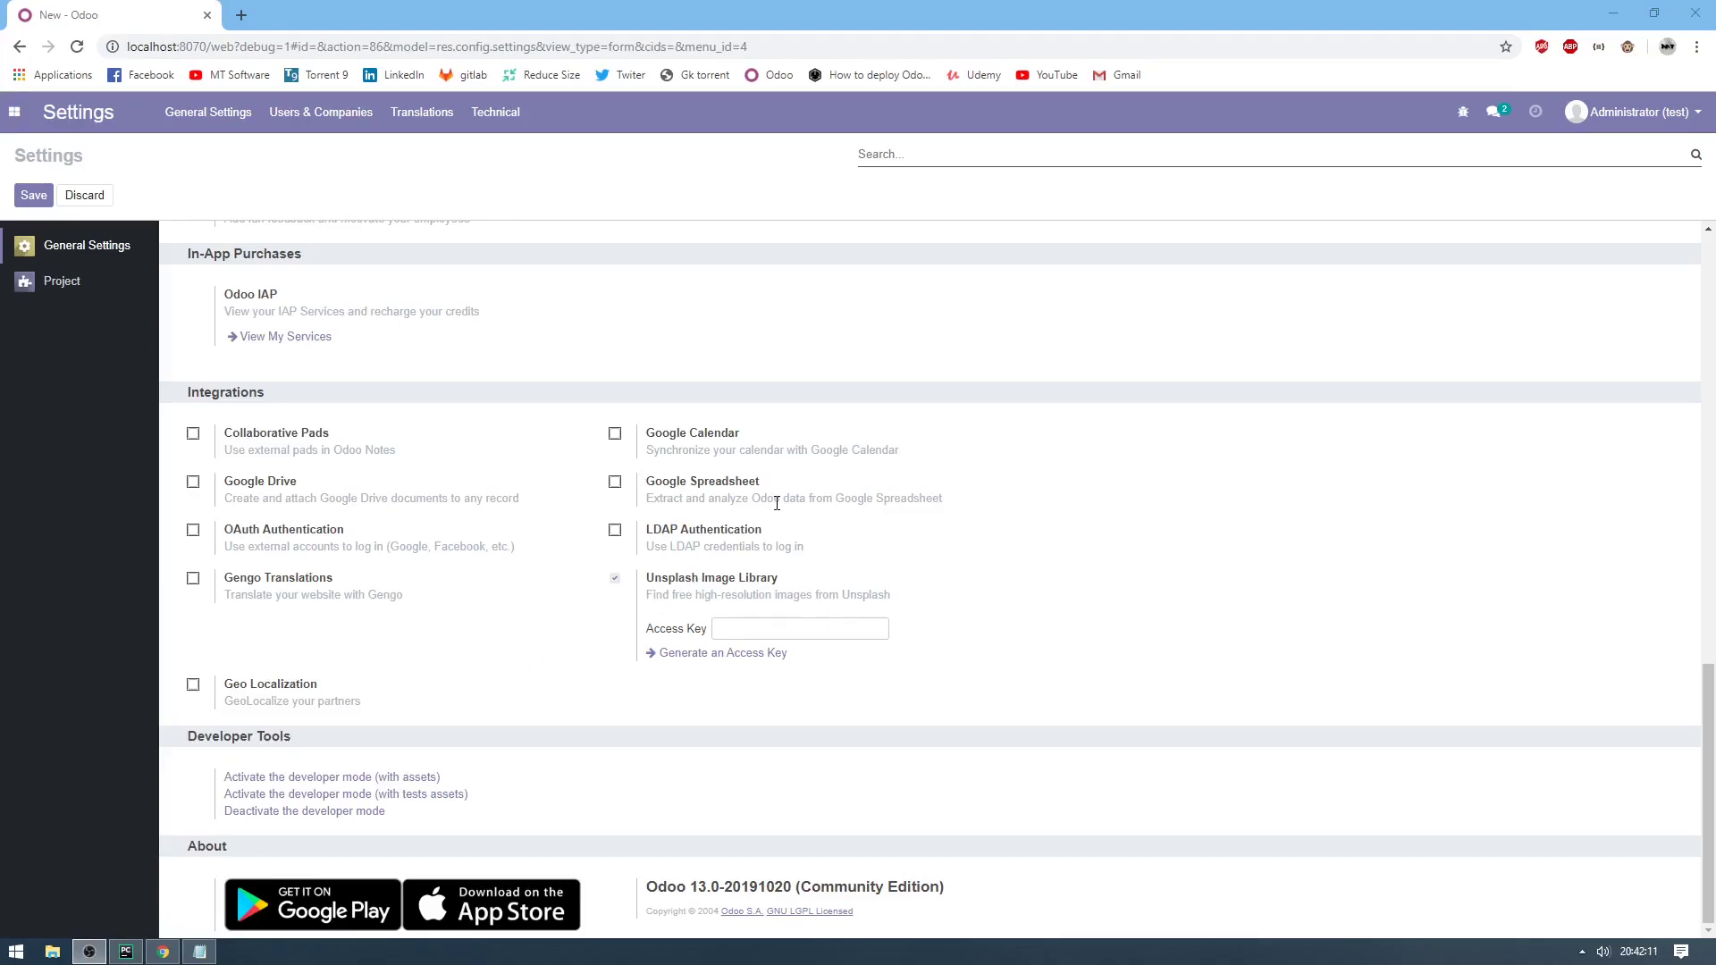
- Bring up module.txt and highlight the Windows and linux scaffold command lines
{"action": "left_click", "coordinate": [199, 951]}
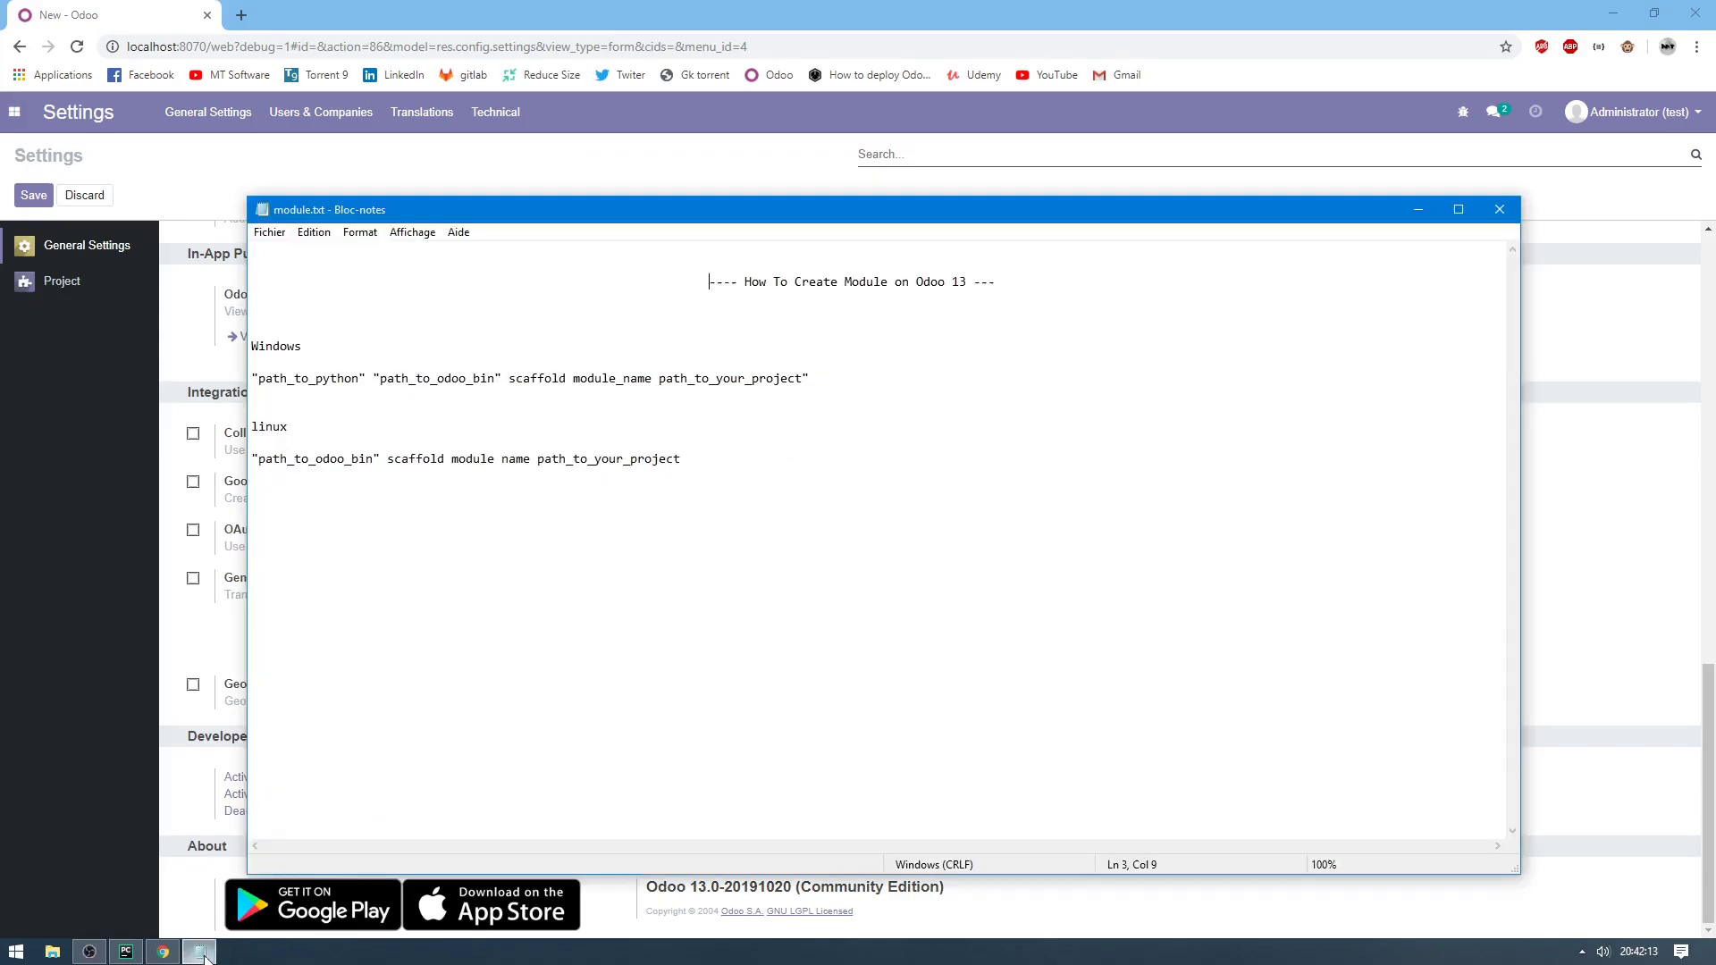
{"action": "left_click_drag", "start_coordinate": [854, 381], "coordinate": [479, 362]}
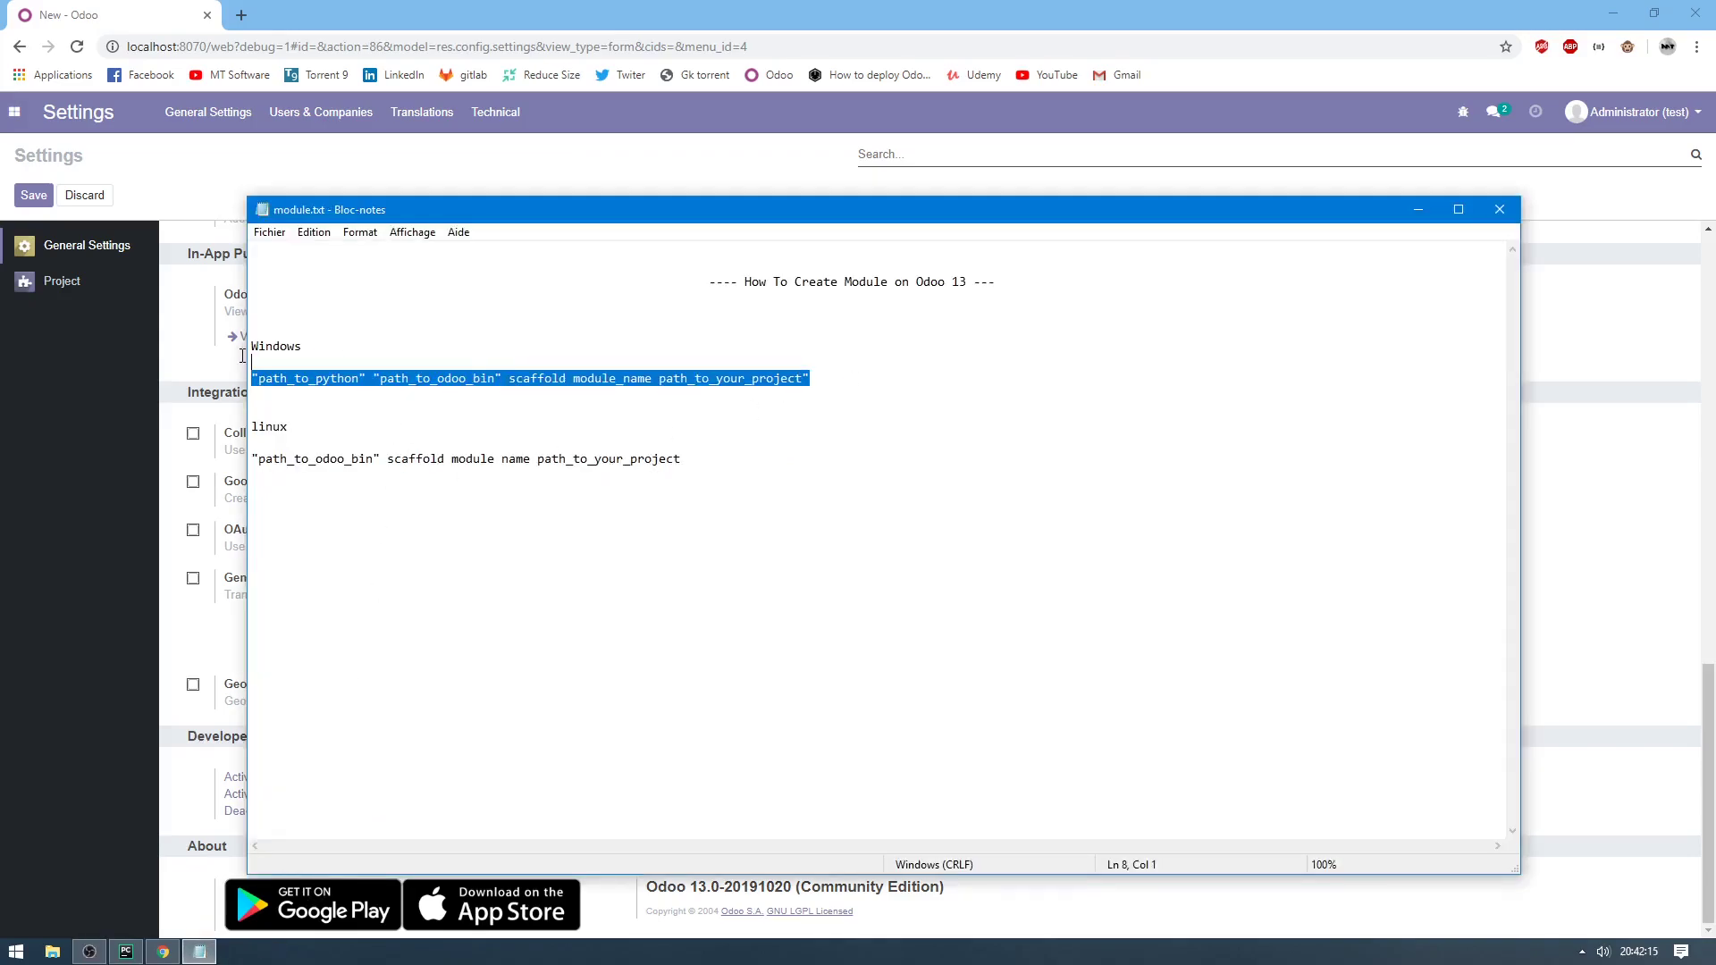
{"action": "left_click", "coordinate": [582, 500]}
{"action": "left_click_drag", "start_coordinate": [719, 472], "coordinate": [252, 432]}
{"action": "left_click", "coordinate": [361, 488]}
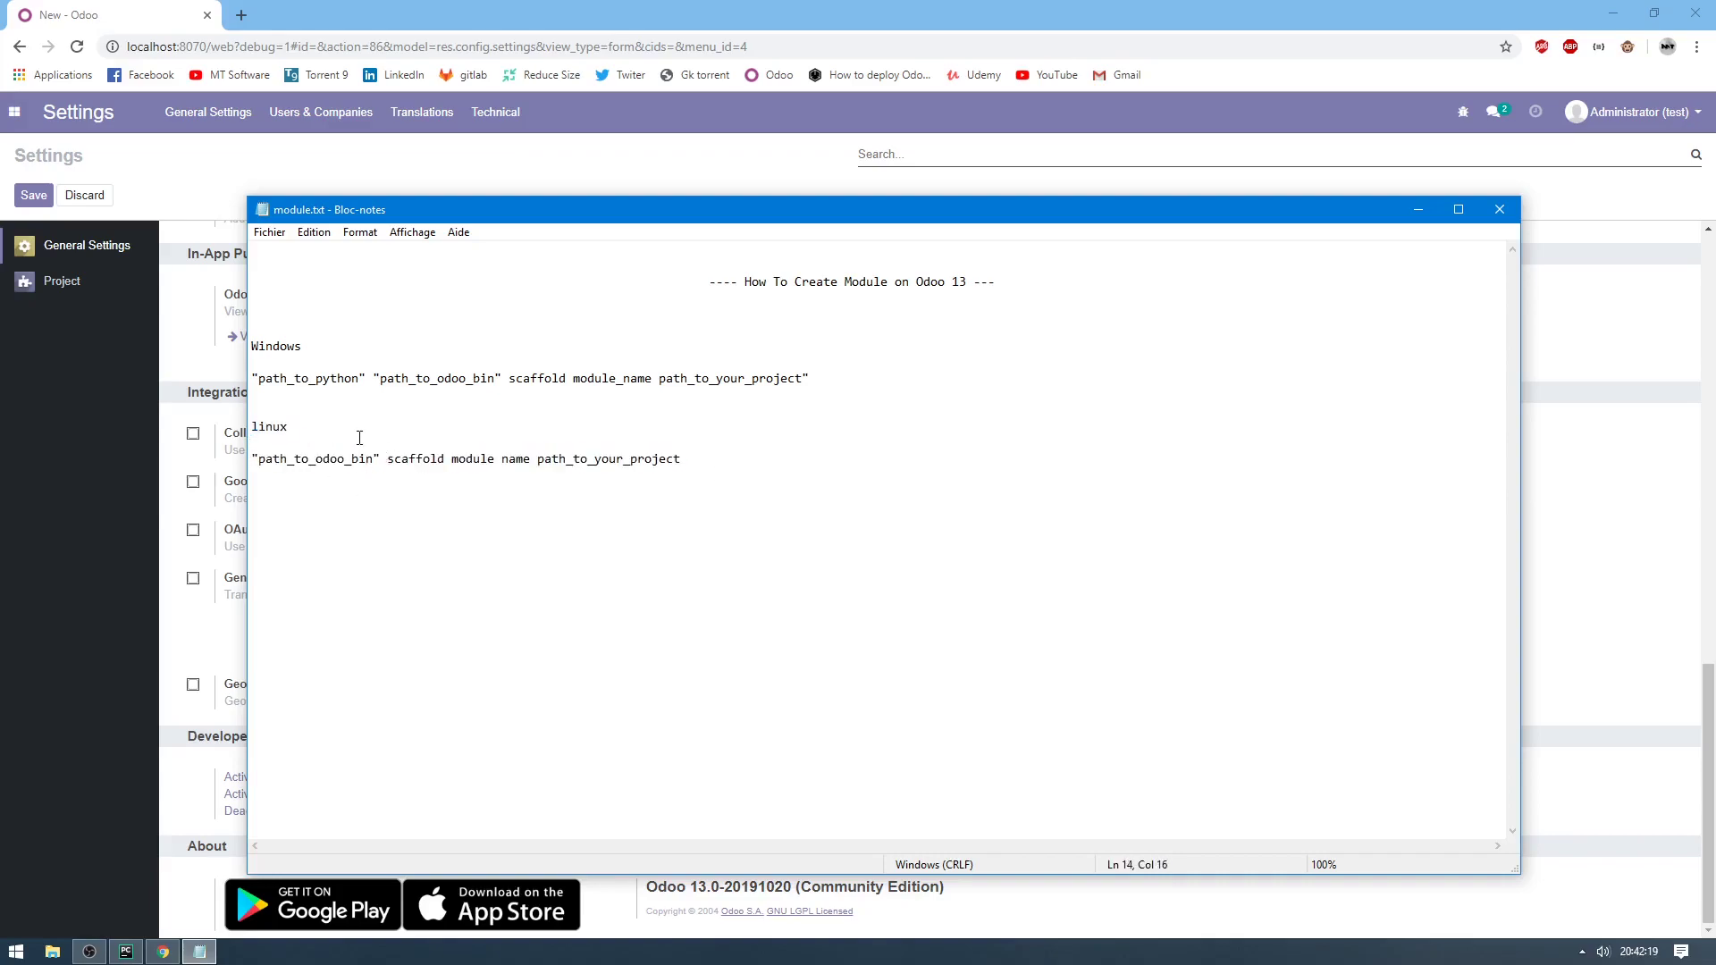
- Go over the path_to_python, path_to_odoo_bin, scaffold and odoo placeholders in the commands
{"action": "left_click", "coordinate": [302, 379]}
{"action": "left_click_drag", "start_coordinate": [261, 379], "coordinate": [345, 379]}
{"action": "left_click", "coordinate": [399, 387]}
{"action": "left_click_drag", "start_coordinate": [376, 378], "coordinate": [539, 379]}
{"action": "left_click", "coordinate": [543, 394]}
{"action": "left_click", "coordinate": [634, 391]}
{"action": "left_click_drag", "start_coordinate": [317, 460], "coordinate": [365, 461]}
{"action": "left_click", "coordinate": [441, 460]}
- Launch cmd.exe from the Start search and minimize the browser
{"action": "left_click", "coordinate": [16, 951]}
{"action": "type", "text": "cmd"}
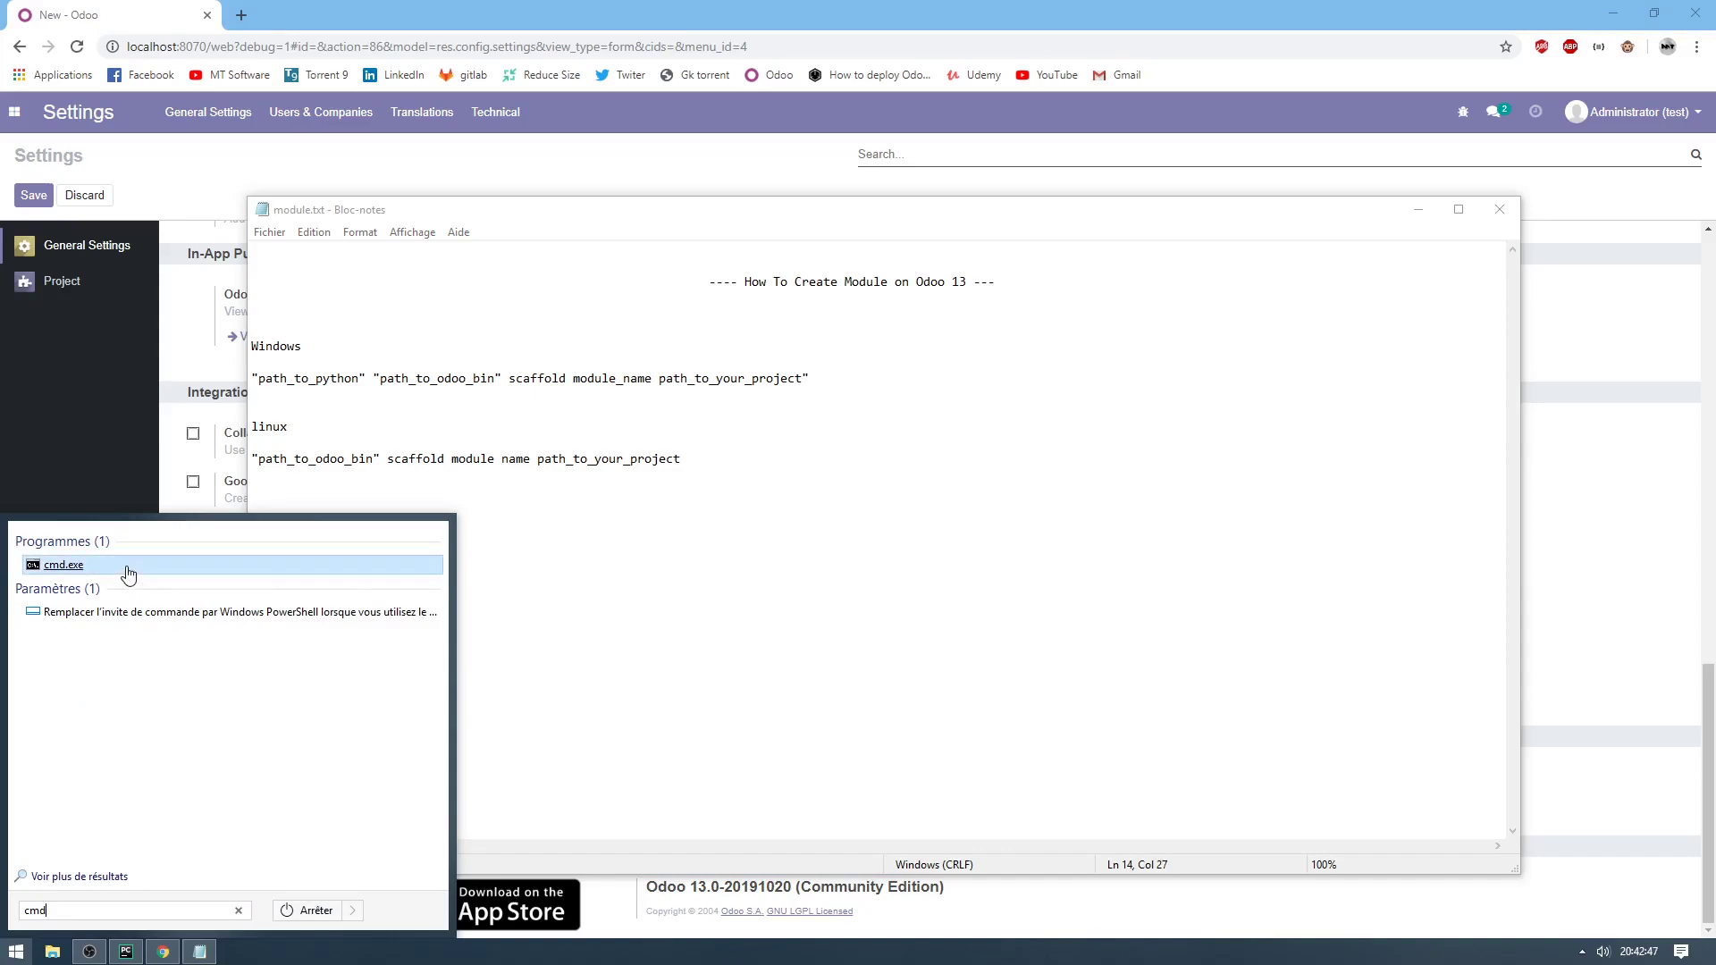
{"action": "left_click", "coordinate": [125, 574]}
{"action": "left_click", "coordinate": [1613, 14]}
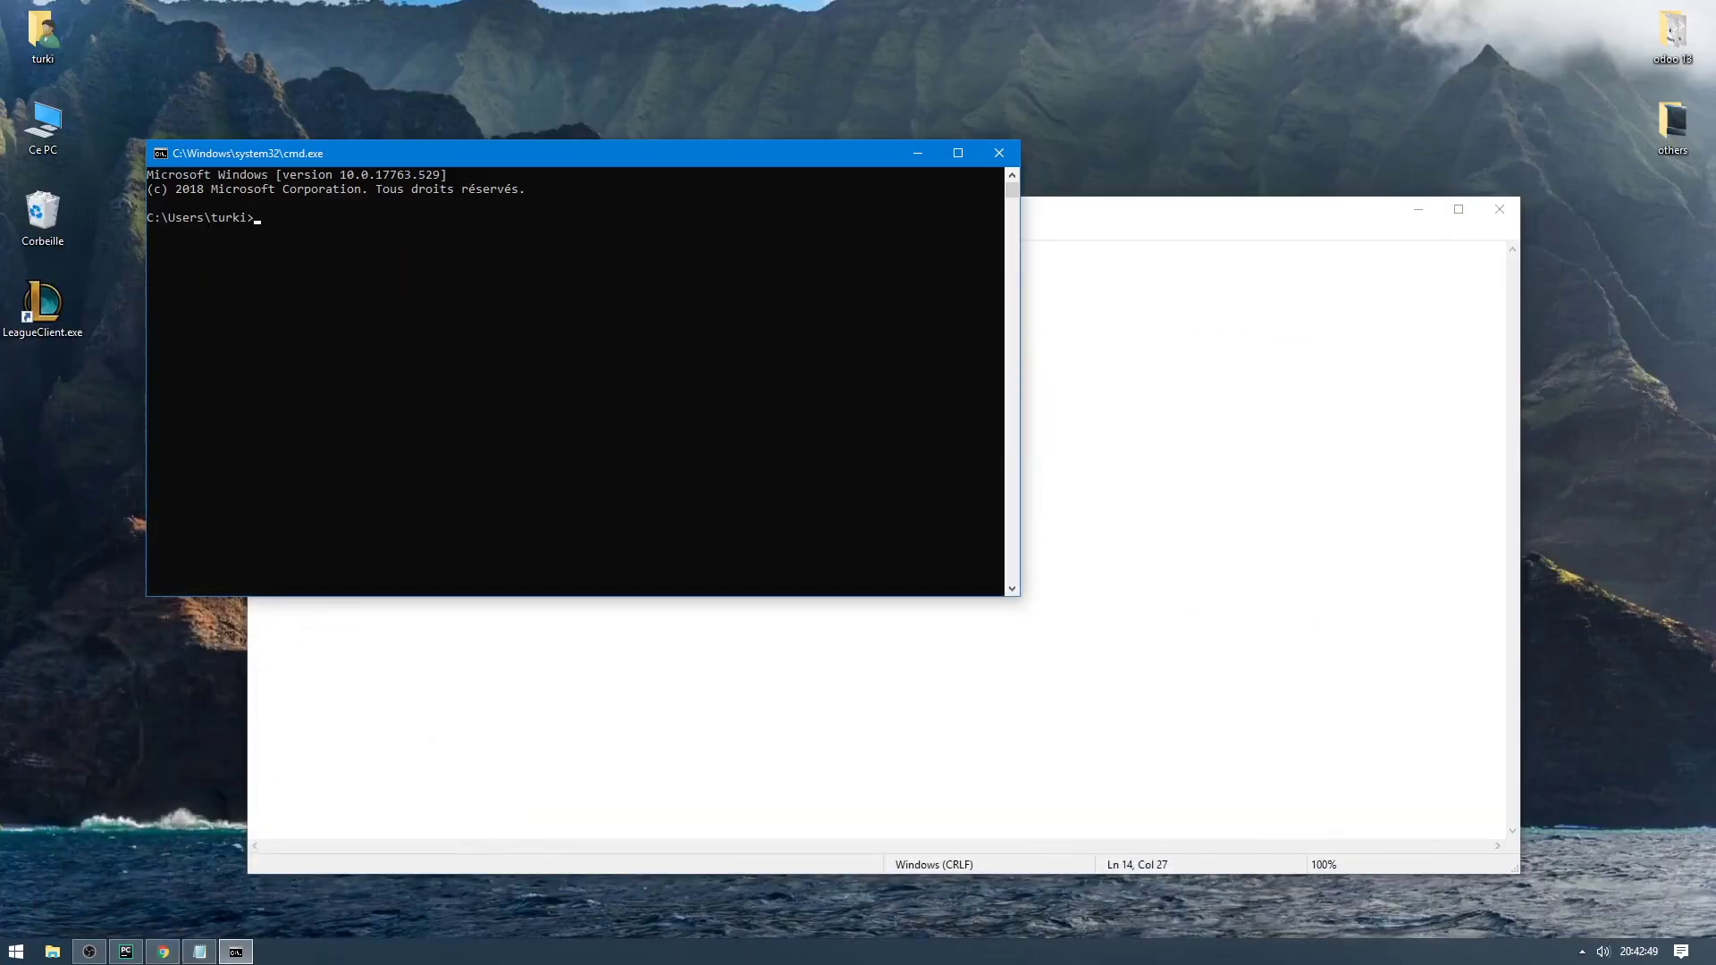
- Browse to C:\Program Files (x86)\Odoo 13.0\python and select its full path in the address bar
{"action": "double_click", "coordinate": [54, 127]}
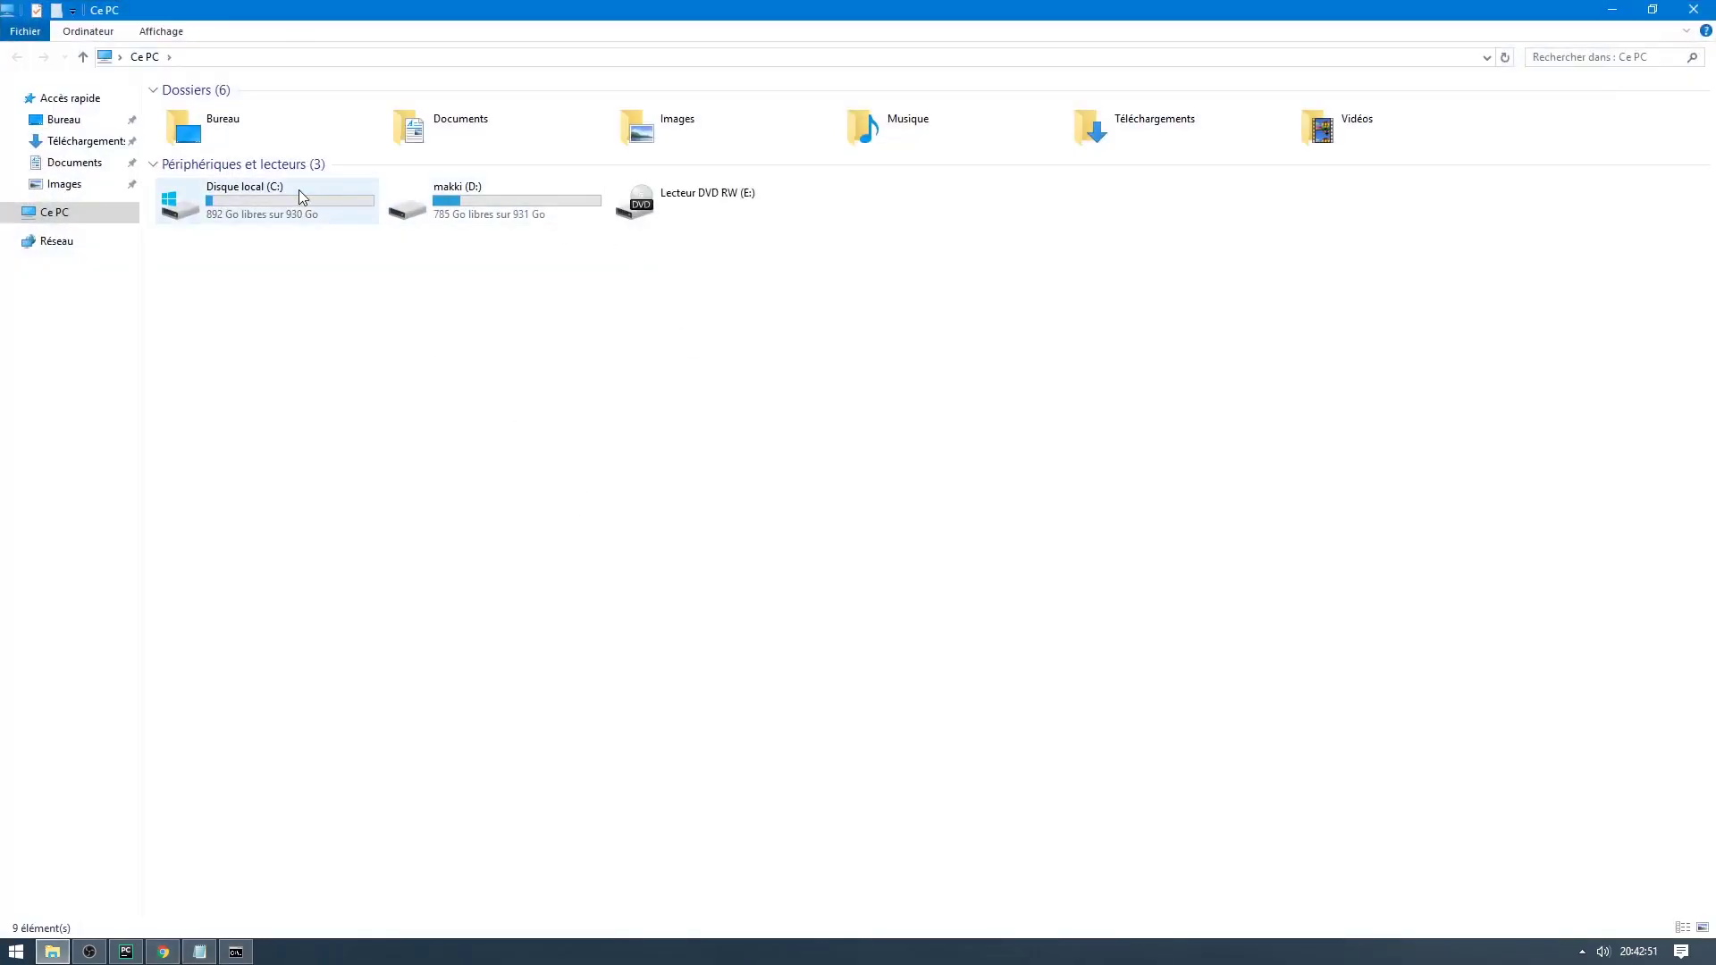
{"action": "double_click", "coordinate": [296, 188]}
{"action": "double_click", "coordinate": [286, 185]}
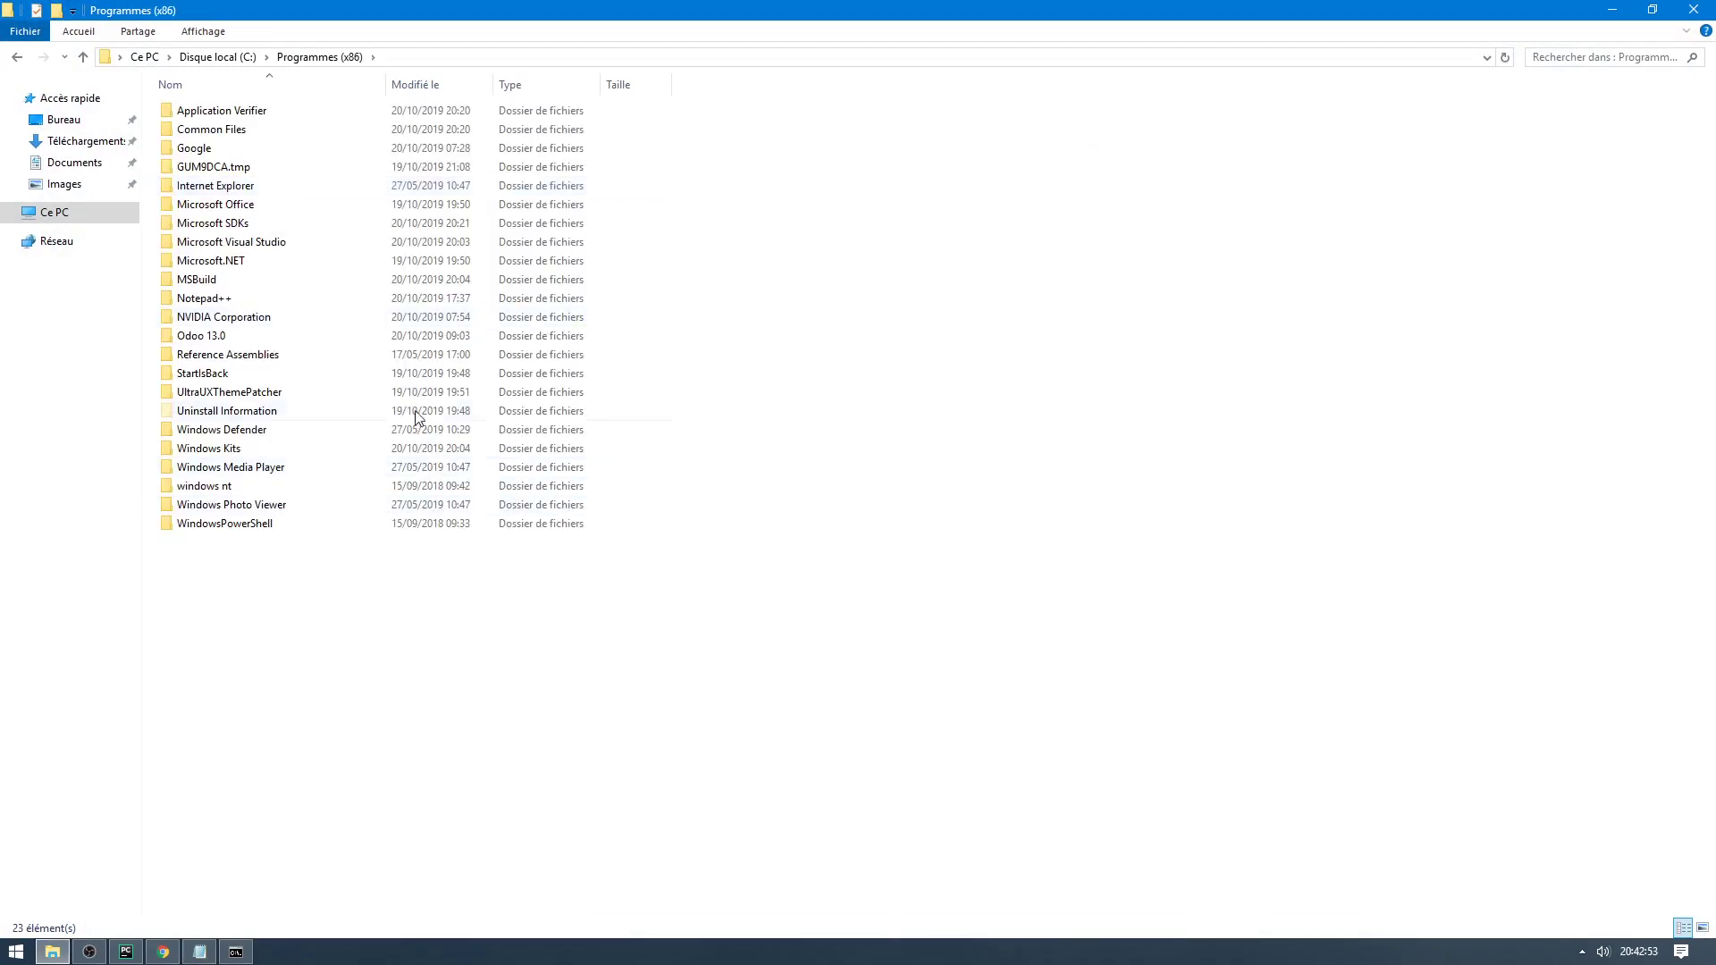
{"action": "double_click", "coordinate": [251, 339]}
{"action": "double_click", "coordinate": [213, 169]}
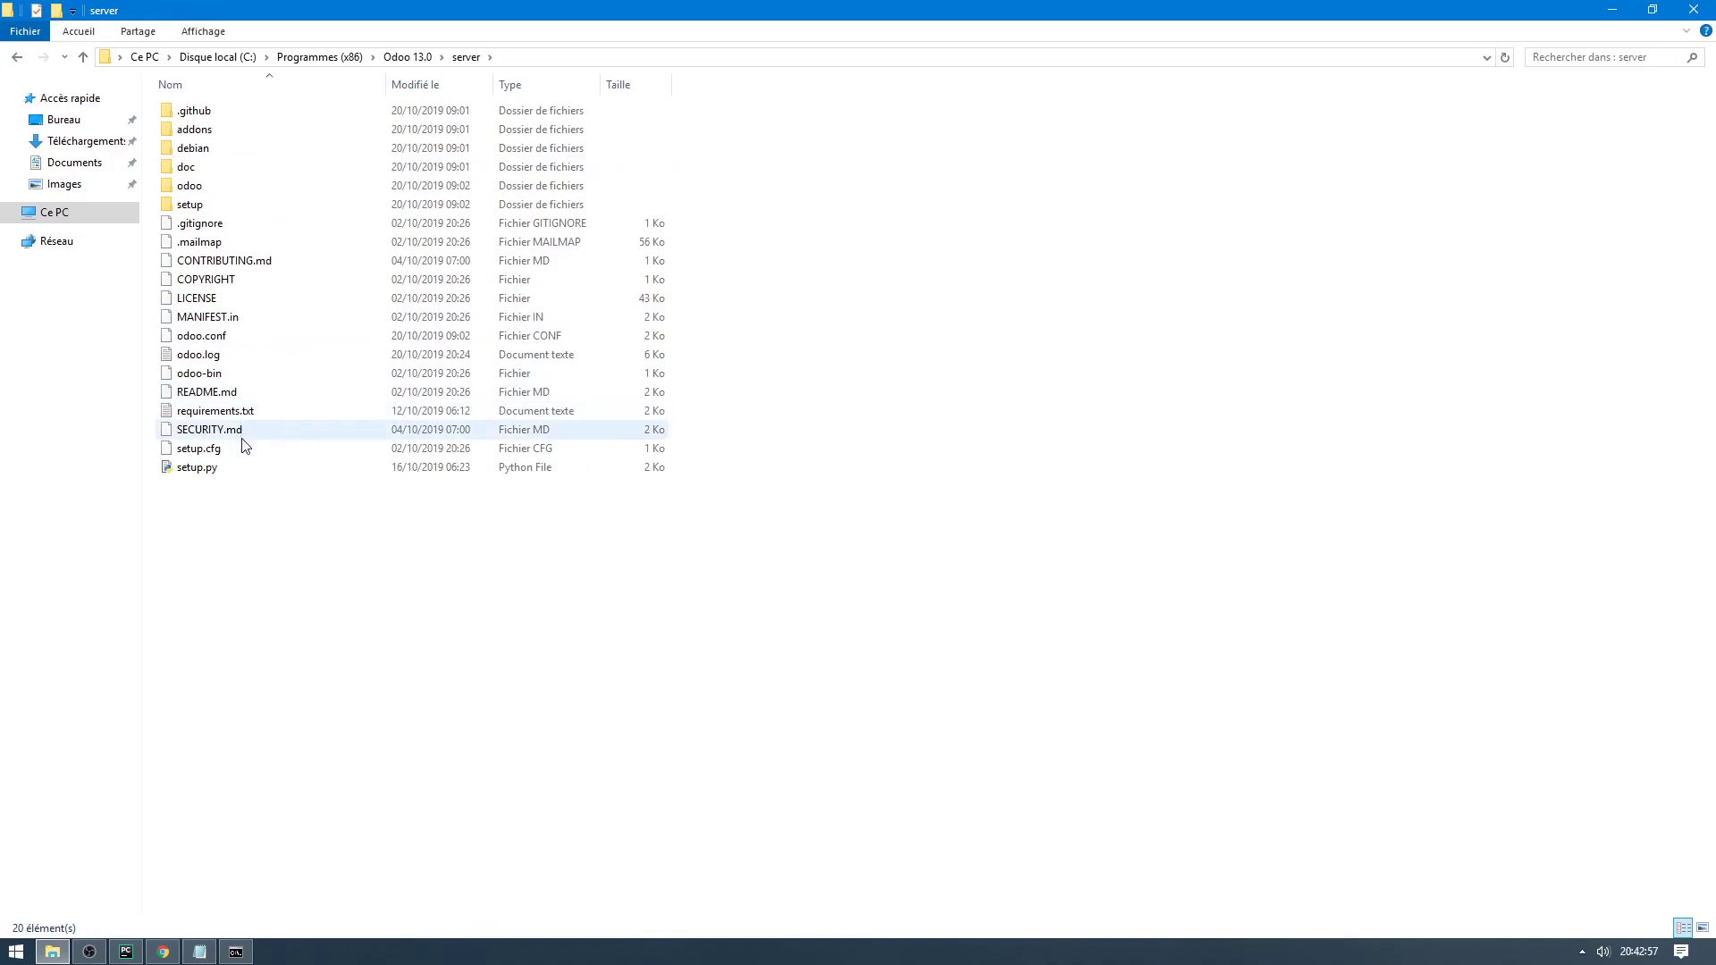
{"action": "key", "text": "BackSpace"}
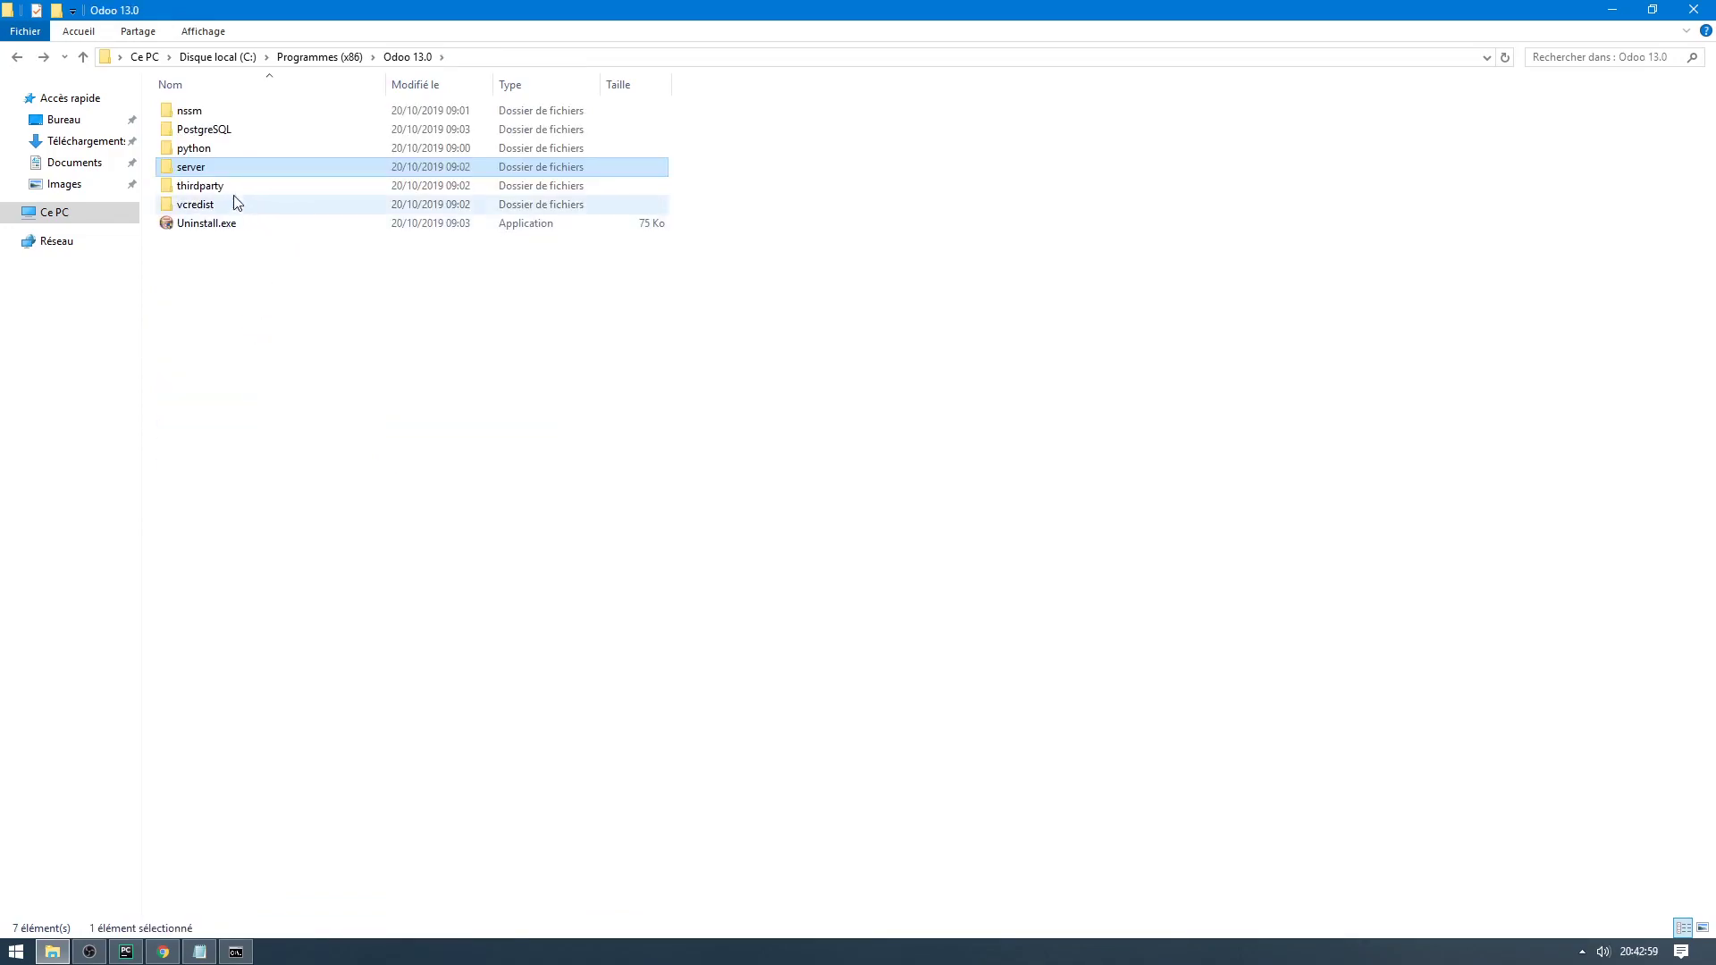
{"action": "double_click", "coordinate": [213, 146]}
{"action": "left_click", "coordinate": [203, 372]}
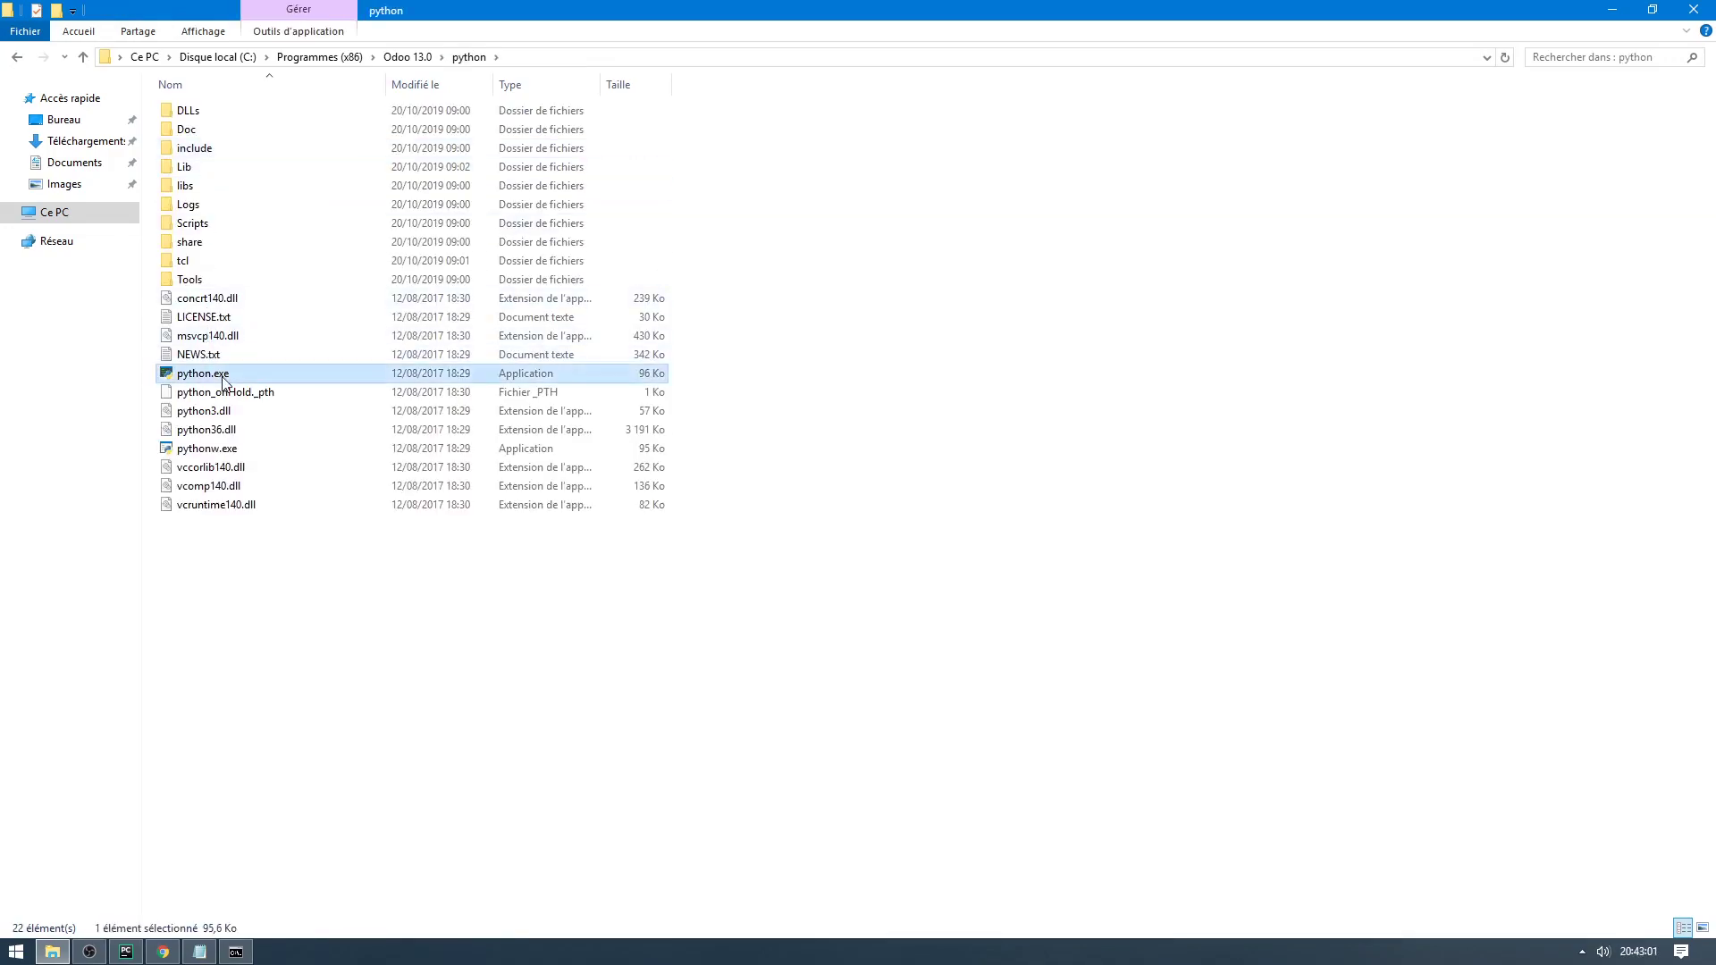
{"action": "left_click", "coordinate": [537, 57]}
{"action": "key", "text": "ctrl+c"}
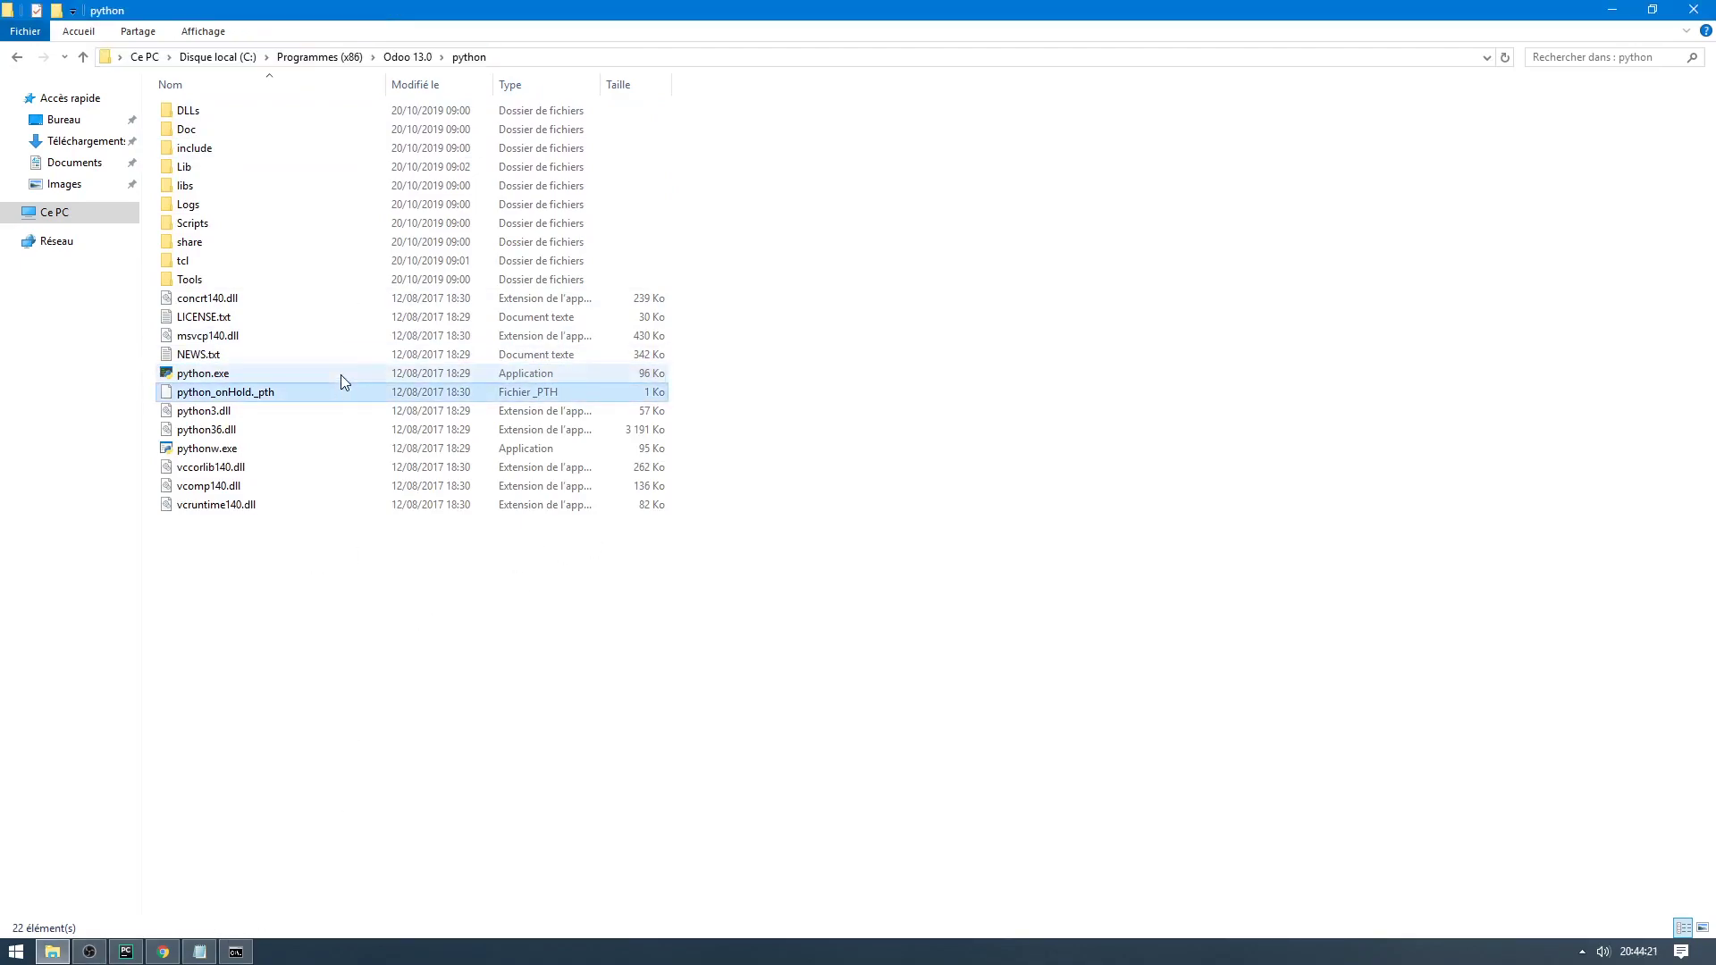
{"action": "left_click", "coordinate": [547, 57]}
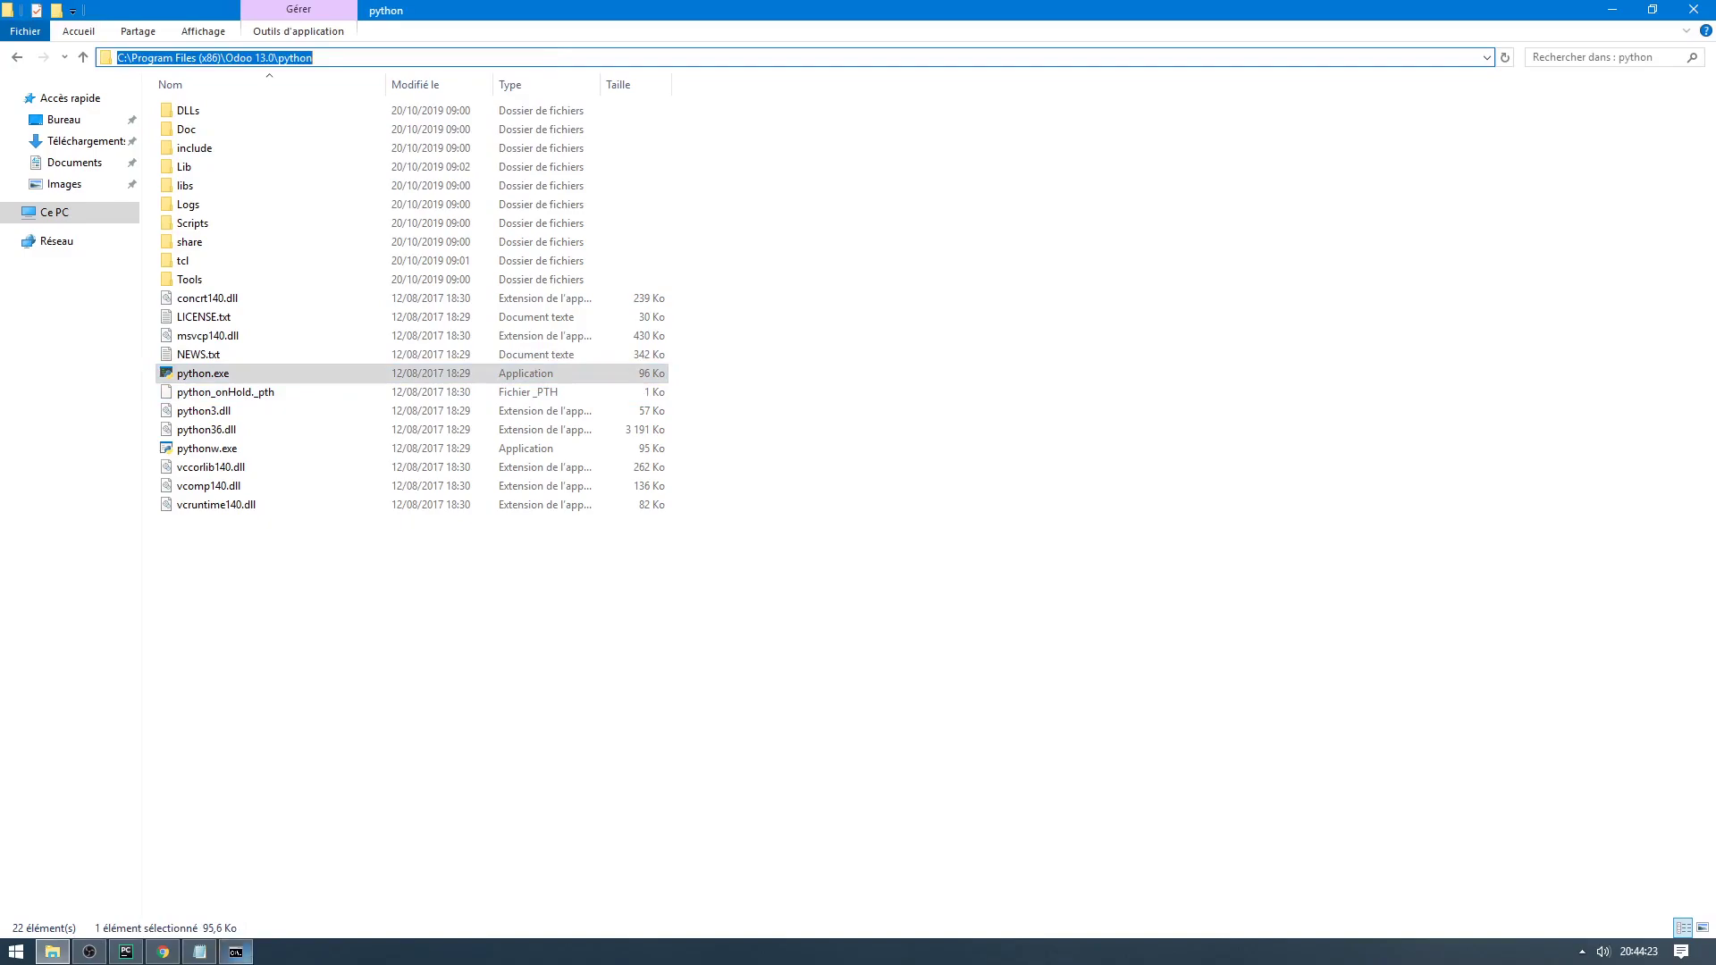
- Paste the python folder path to make "C:\Program Files (x86)\Odoo 13.0\python\python.exe" at the prompt
{"action": "key", "text": "ctrl+v"}
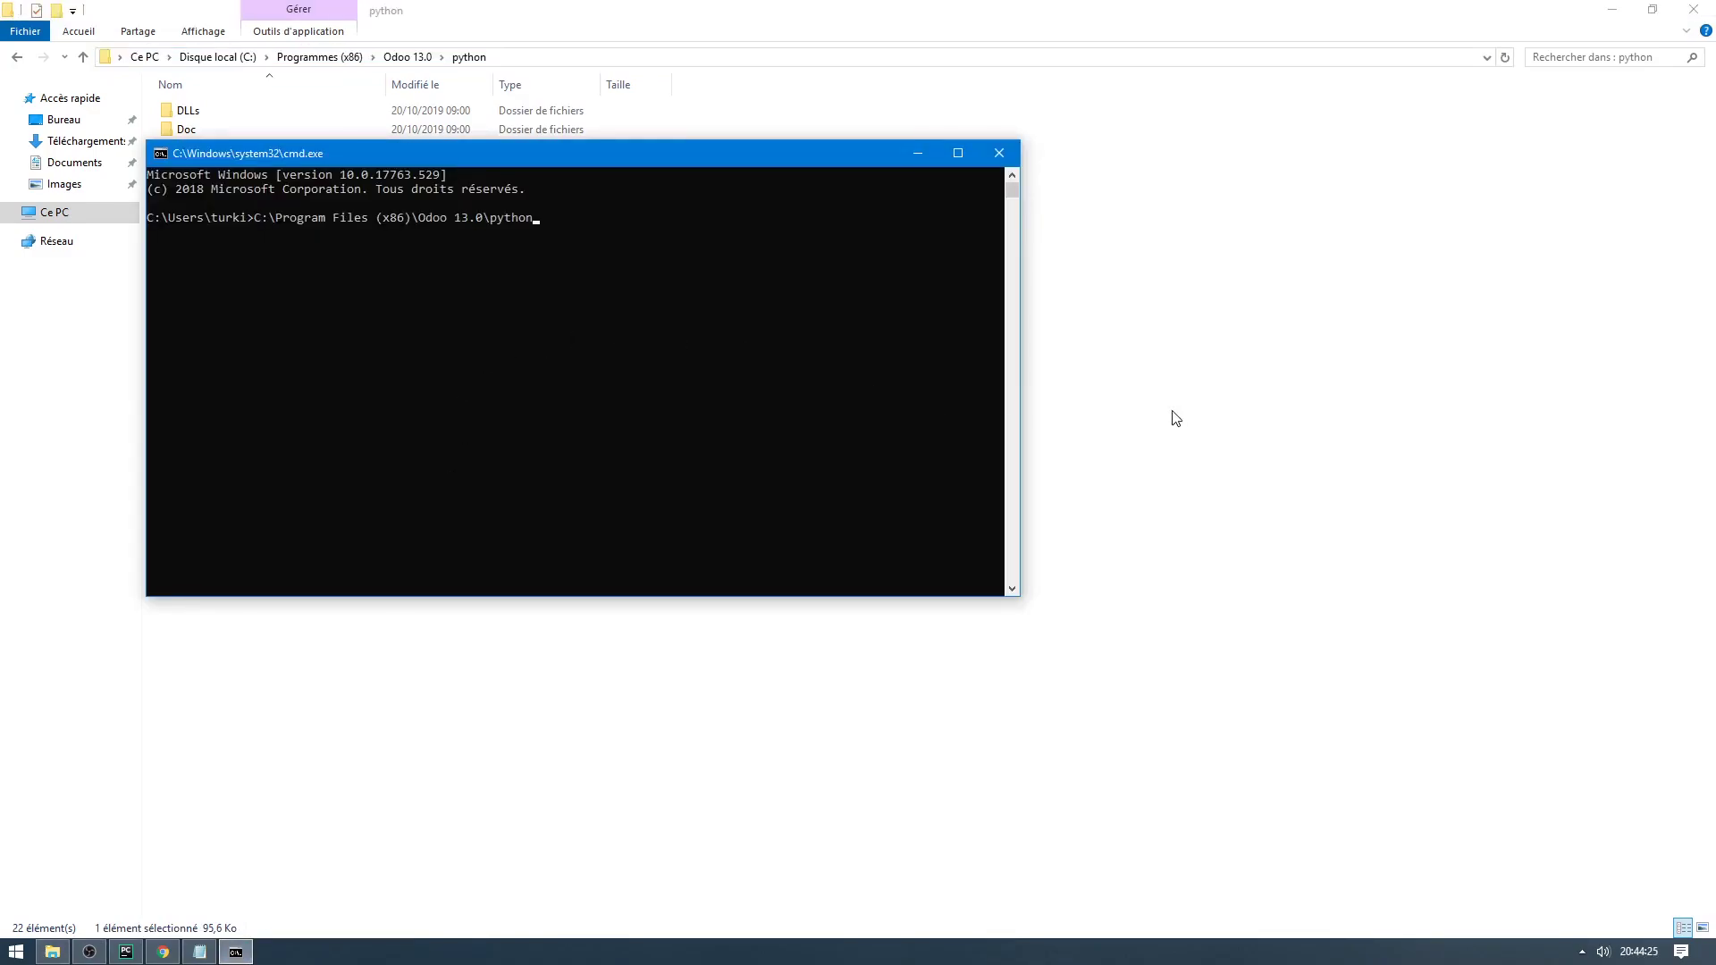
{"action": "key", "text": "BackSpace"}
{"action": "type", "text": "\""}
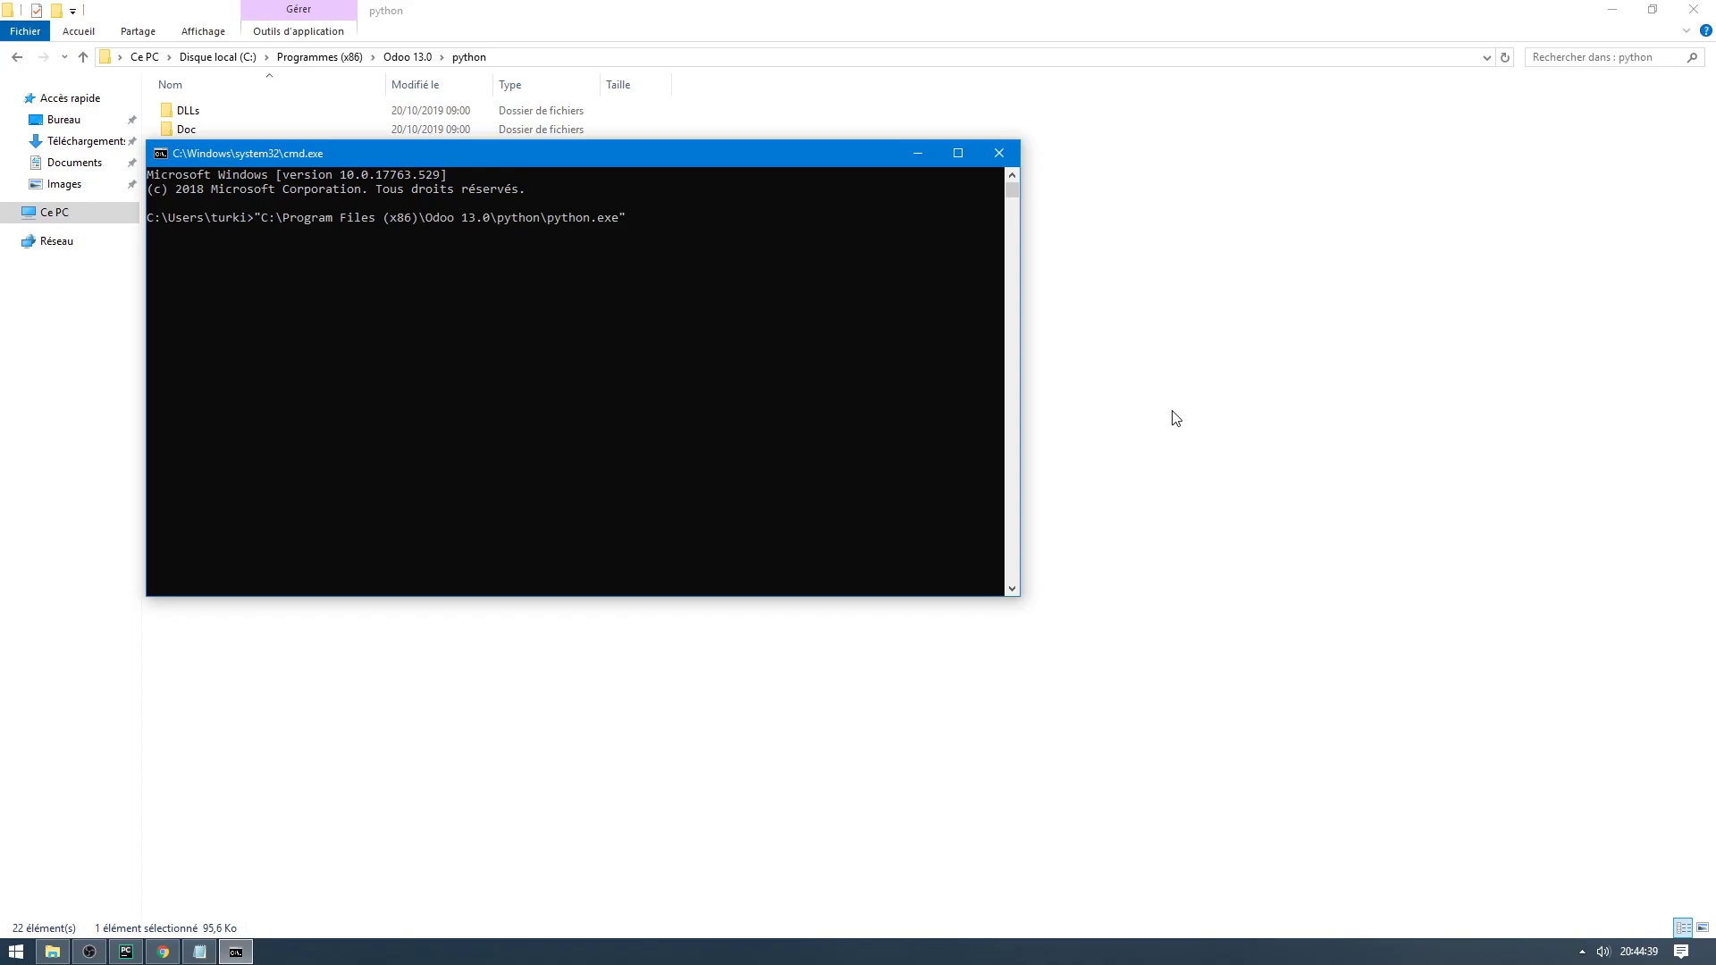
- Copy the Odoo 13.0 server folder path, where odoo-bin lives, from File Explorer
{"action": "left_click", "coordinate": [1091, 668]}
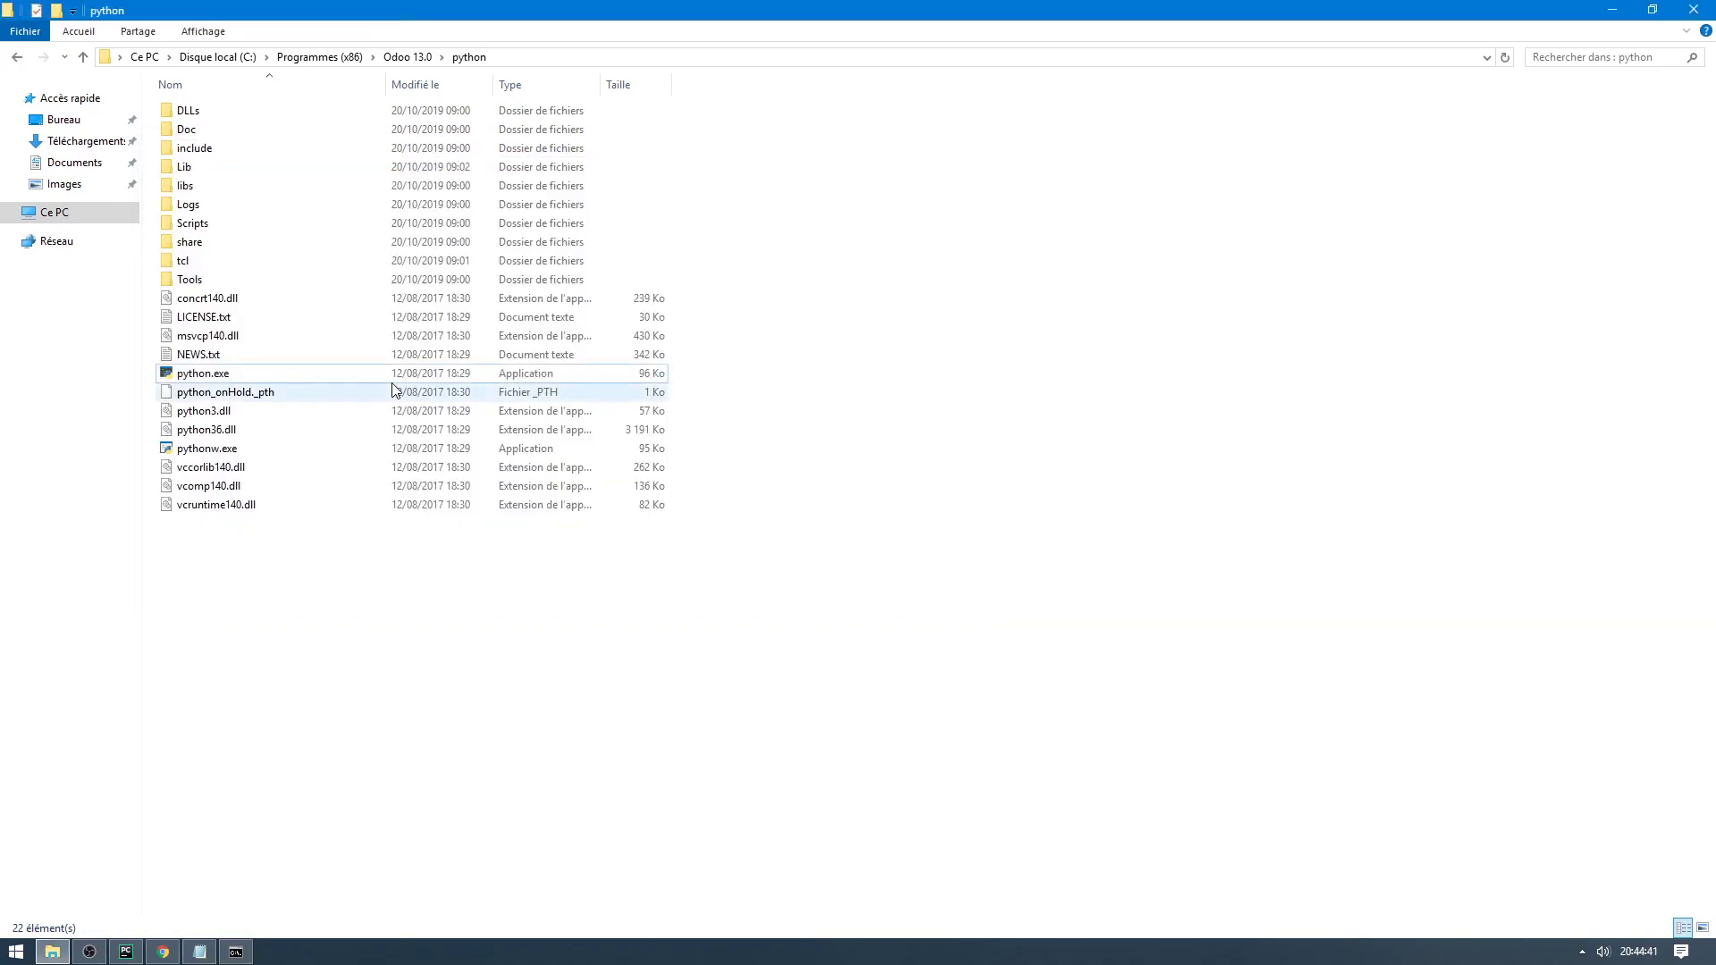
{"action": "left_click", "coordinate": [16, 56]}
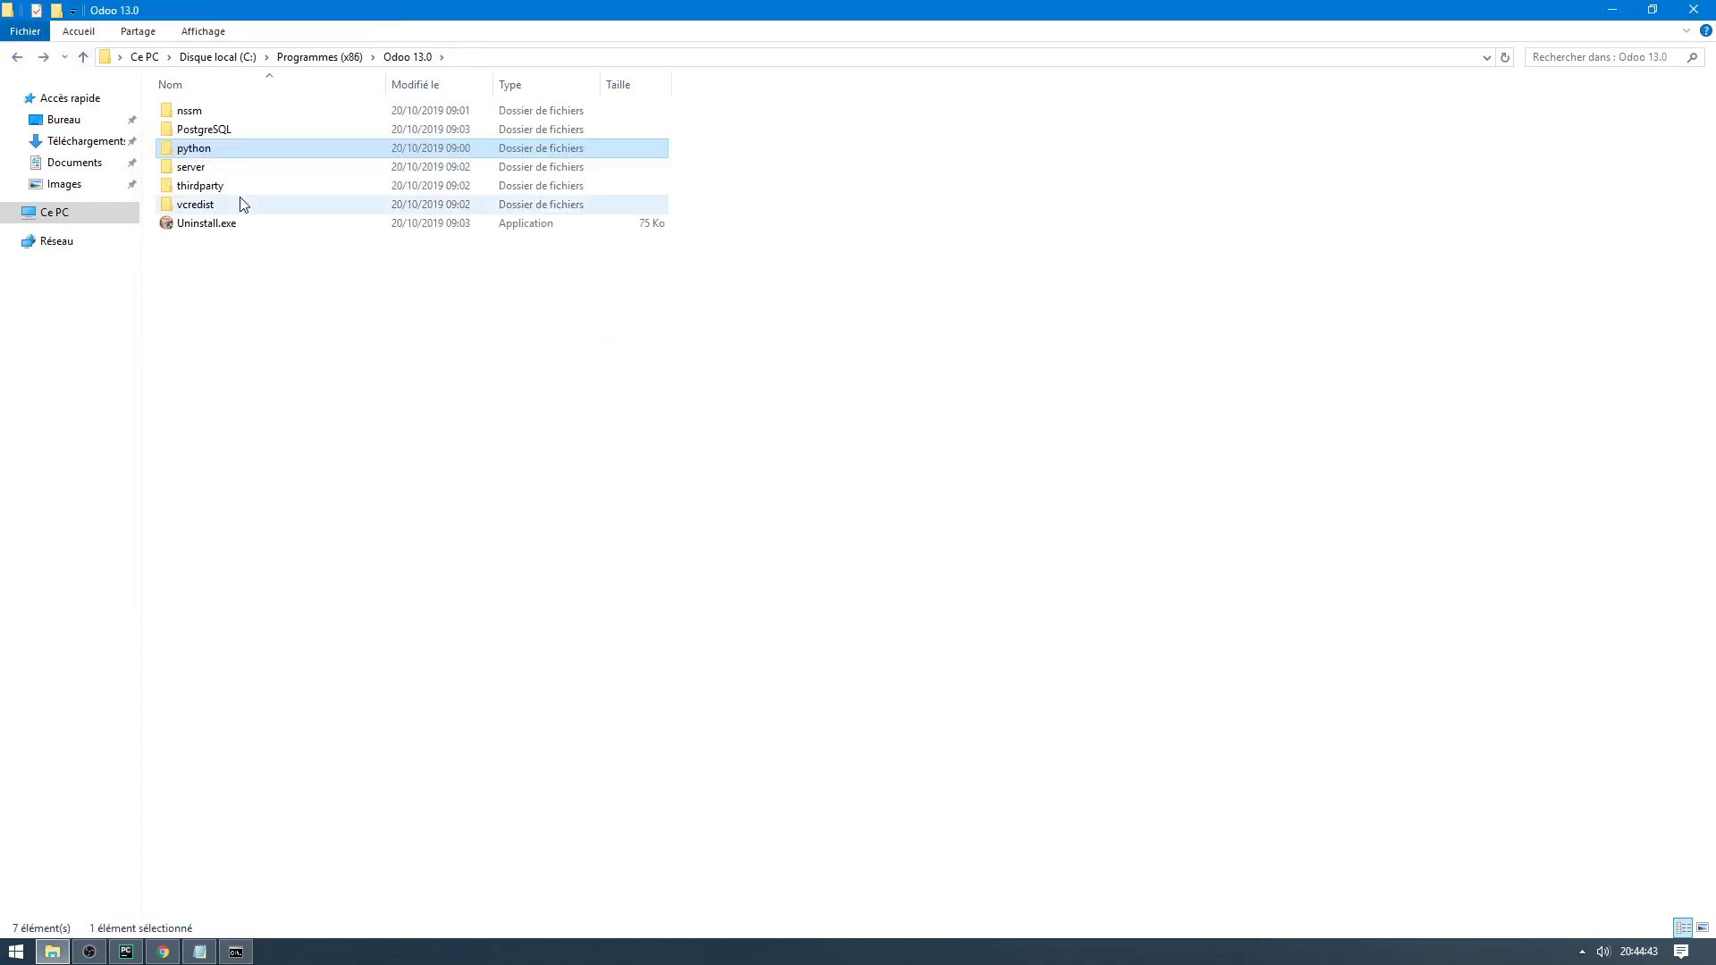
{"action": "double_click", "coordinate": [211, 169]}
{"action": "left_click", "coordinate": [214, 373]}
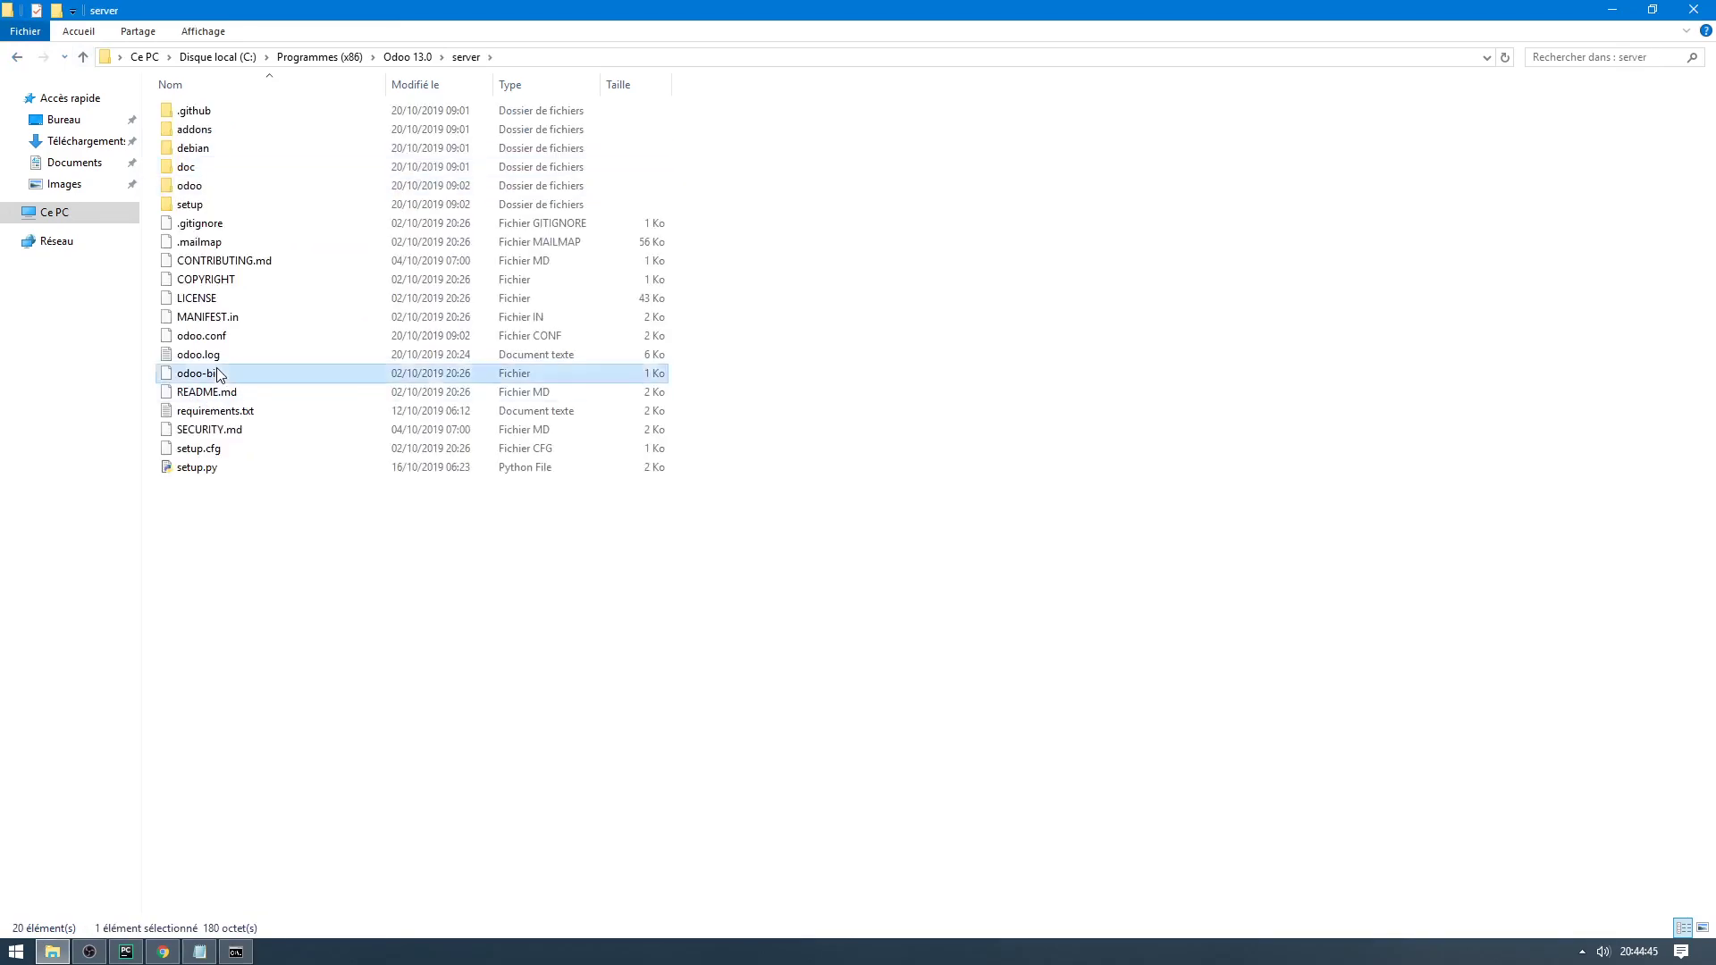
{"action": "left_click", "coordinate": [557, 57]}
{"action": "key", "text": "ctrl+c"}
- Append the quoted server\odoo-bin path, scaffold and my_first_module to the command
{"action": "left_click", "coordinate": [236, 952]}
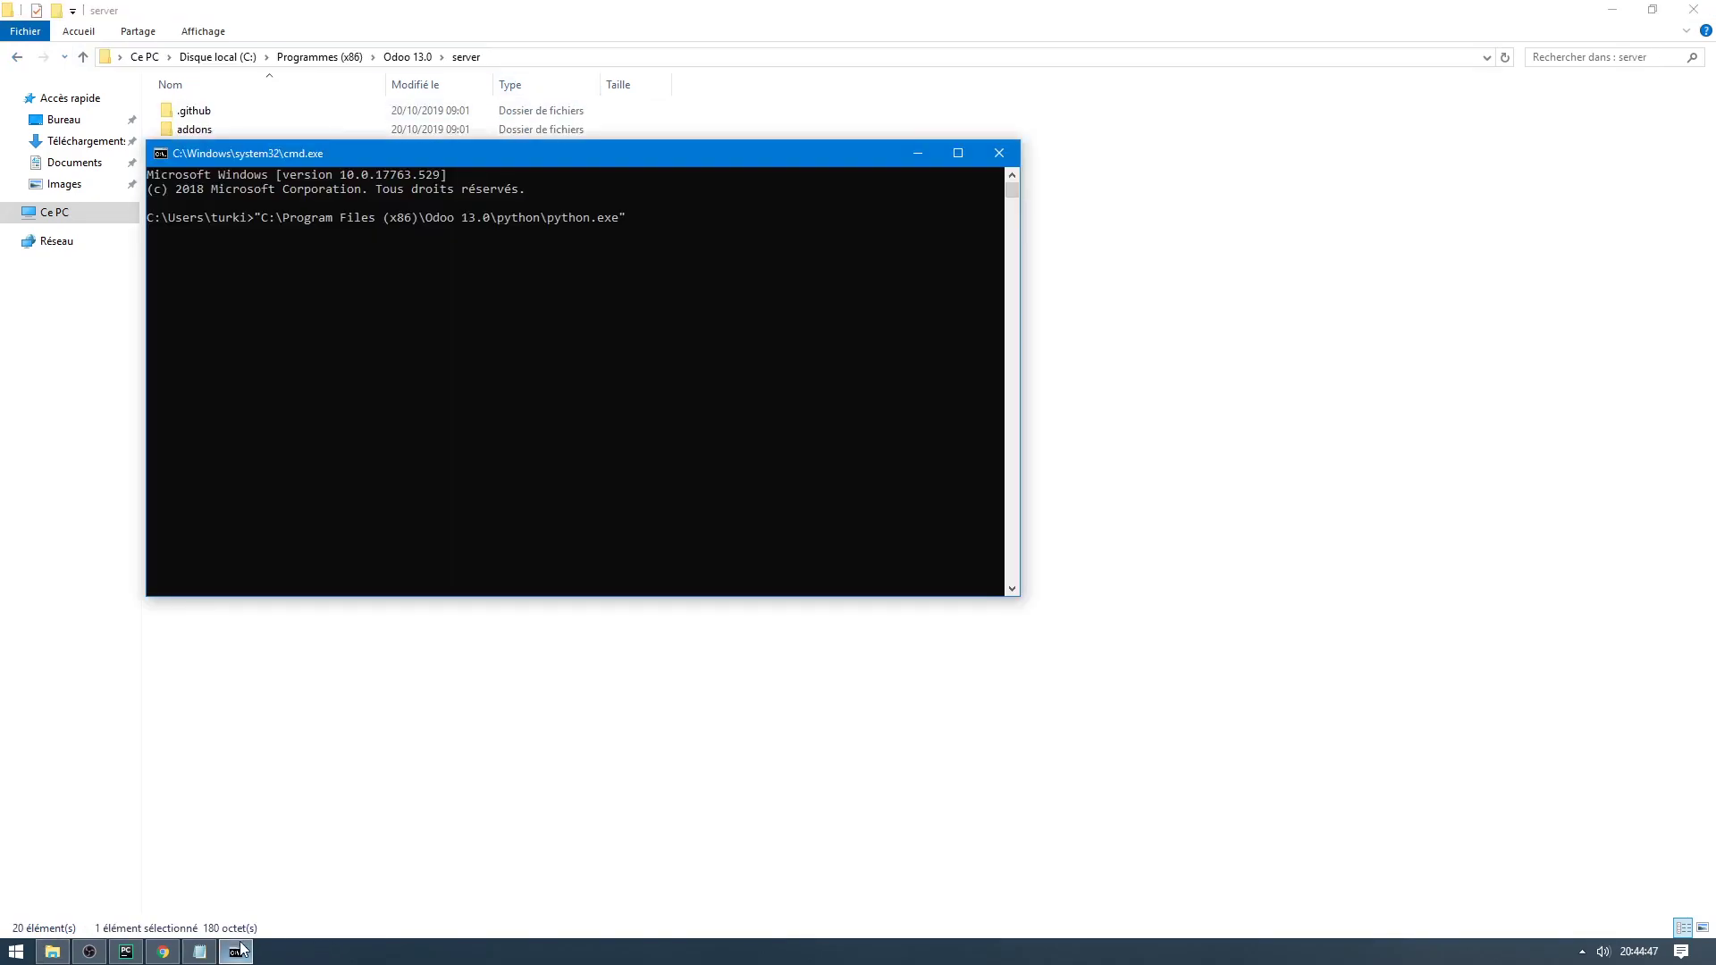
{"action": "key", "text": "ctrl+v"}
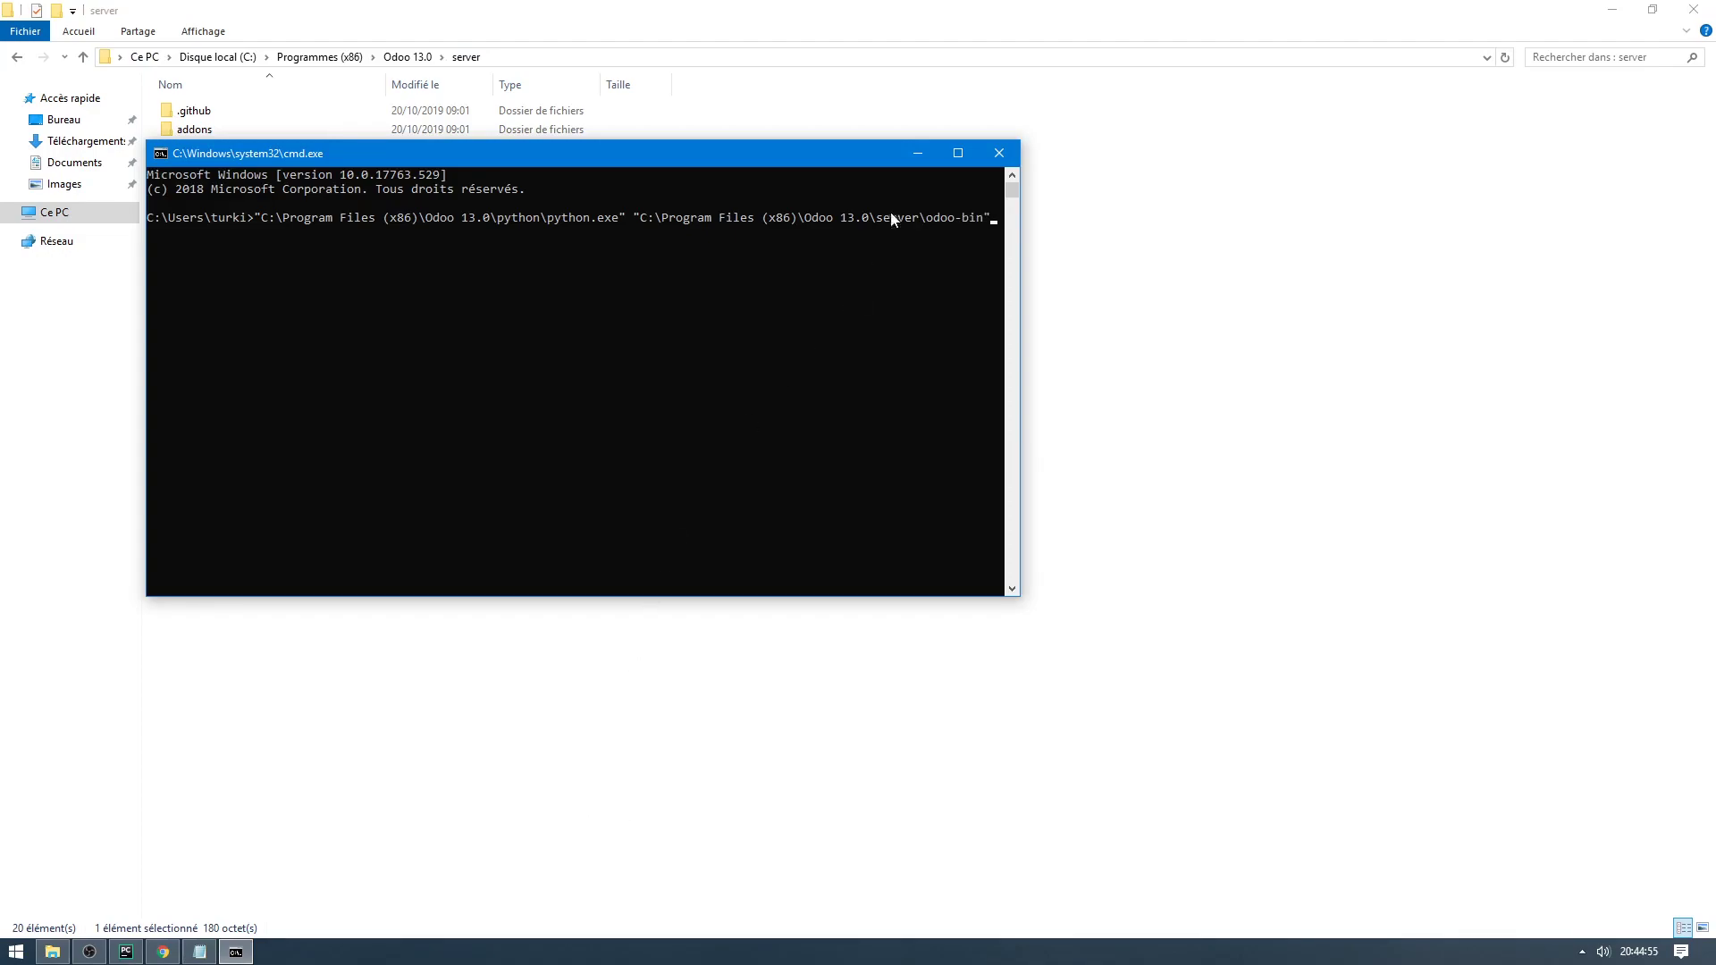
{"action": "left_click", "coordinate": [958, 154]}
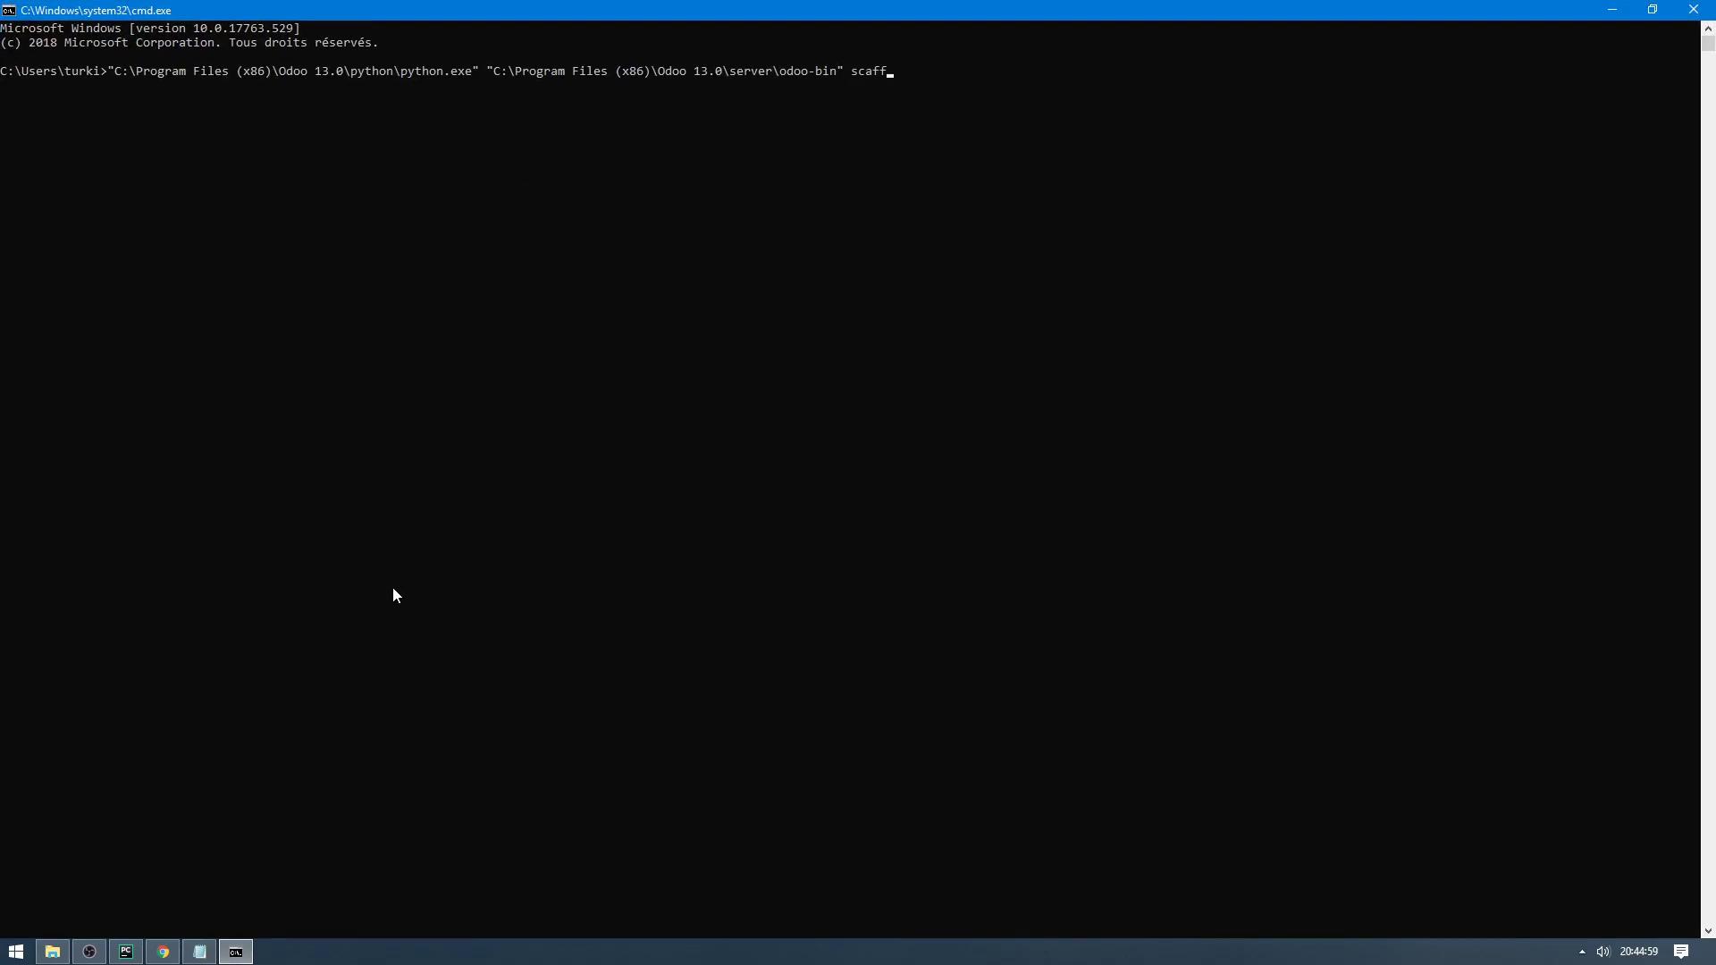
{"action": "type", "text": "old my_first_module \""}
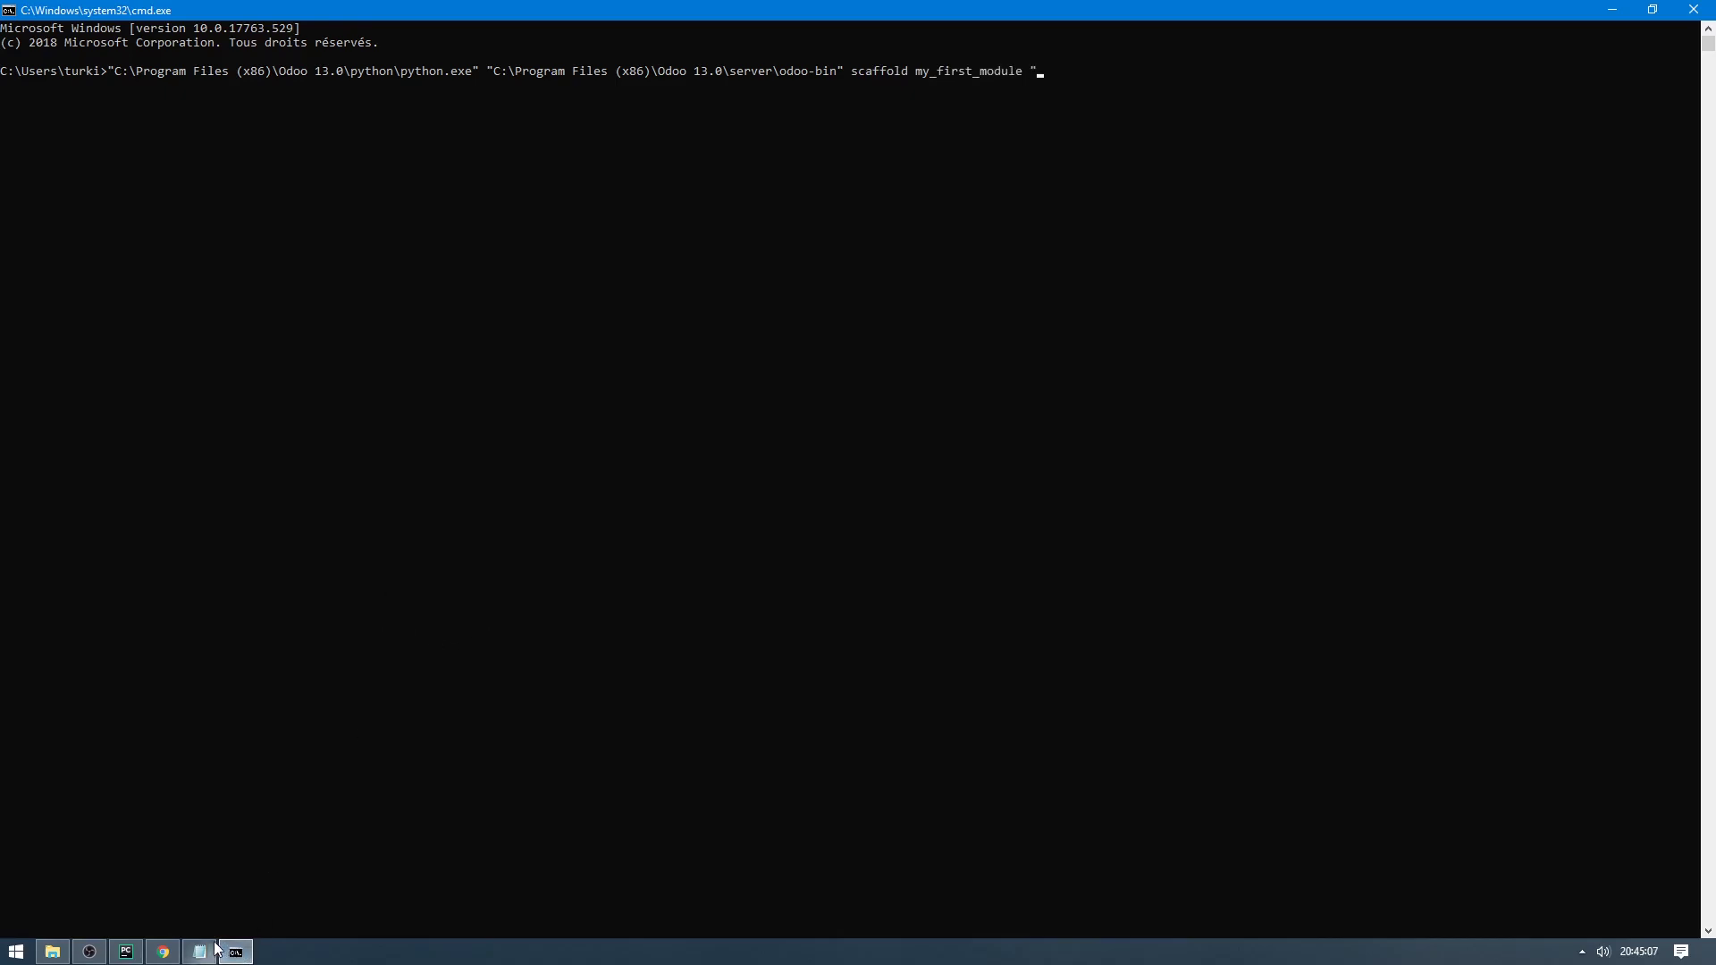
- Show the desktop and browse to the empty PycharmProjects\demo\extra_addons folder
{"action": "right_click", "coordinate": [333, 958]}
{"action": "left_click", "coordinate": [407, 832]}
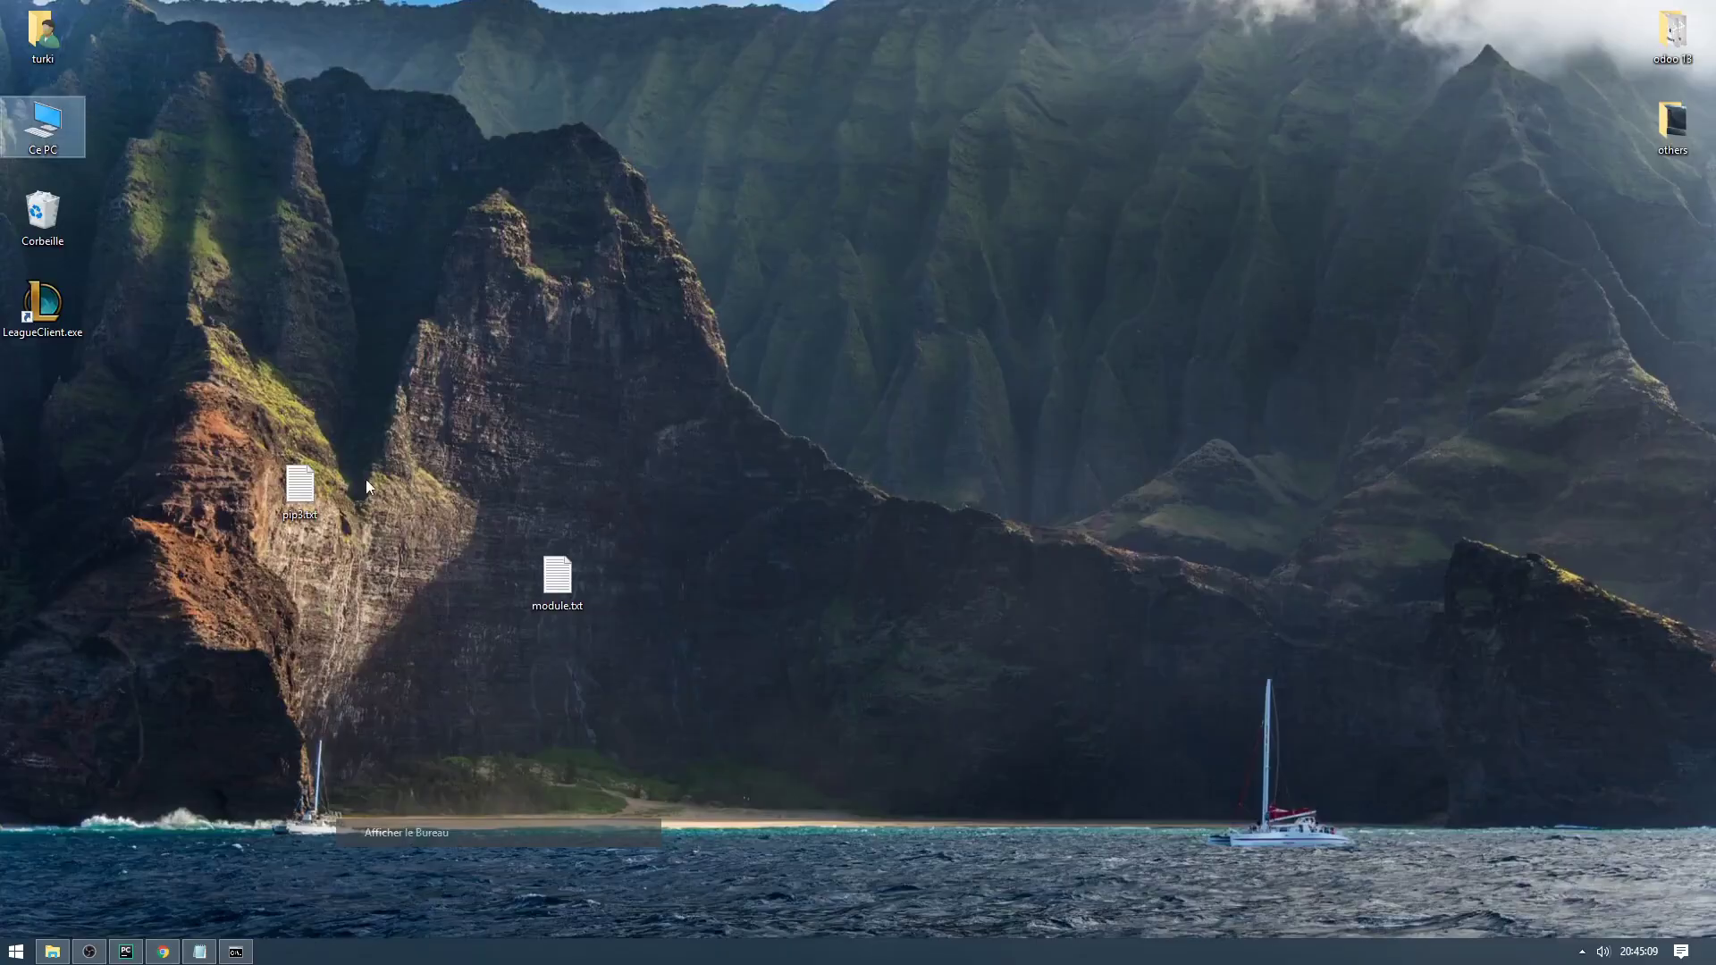
{"action": "double_click", "coordinate": [42, 34]}
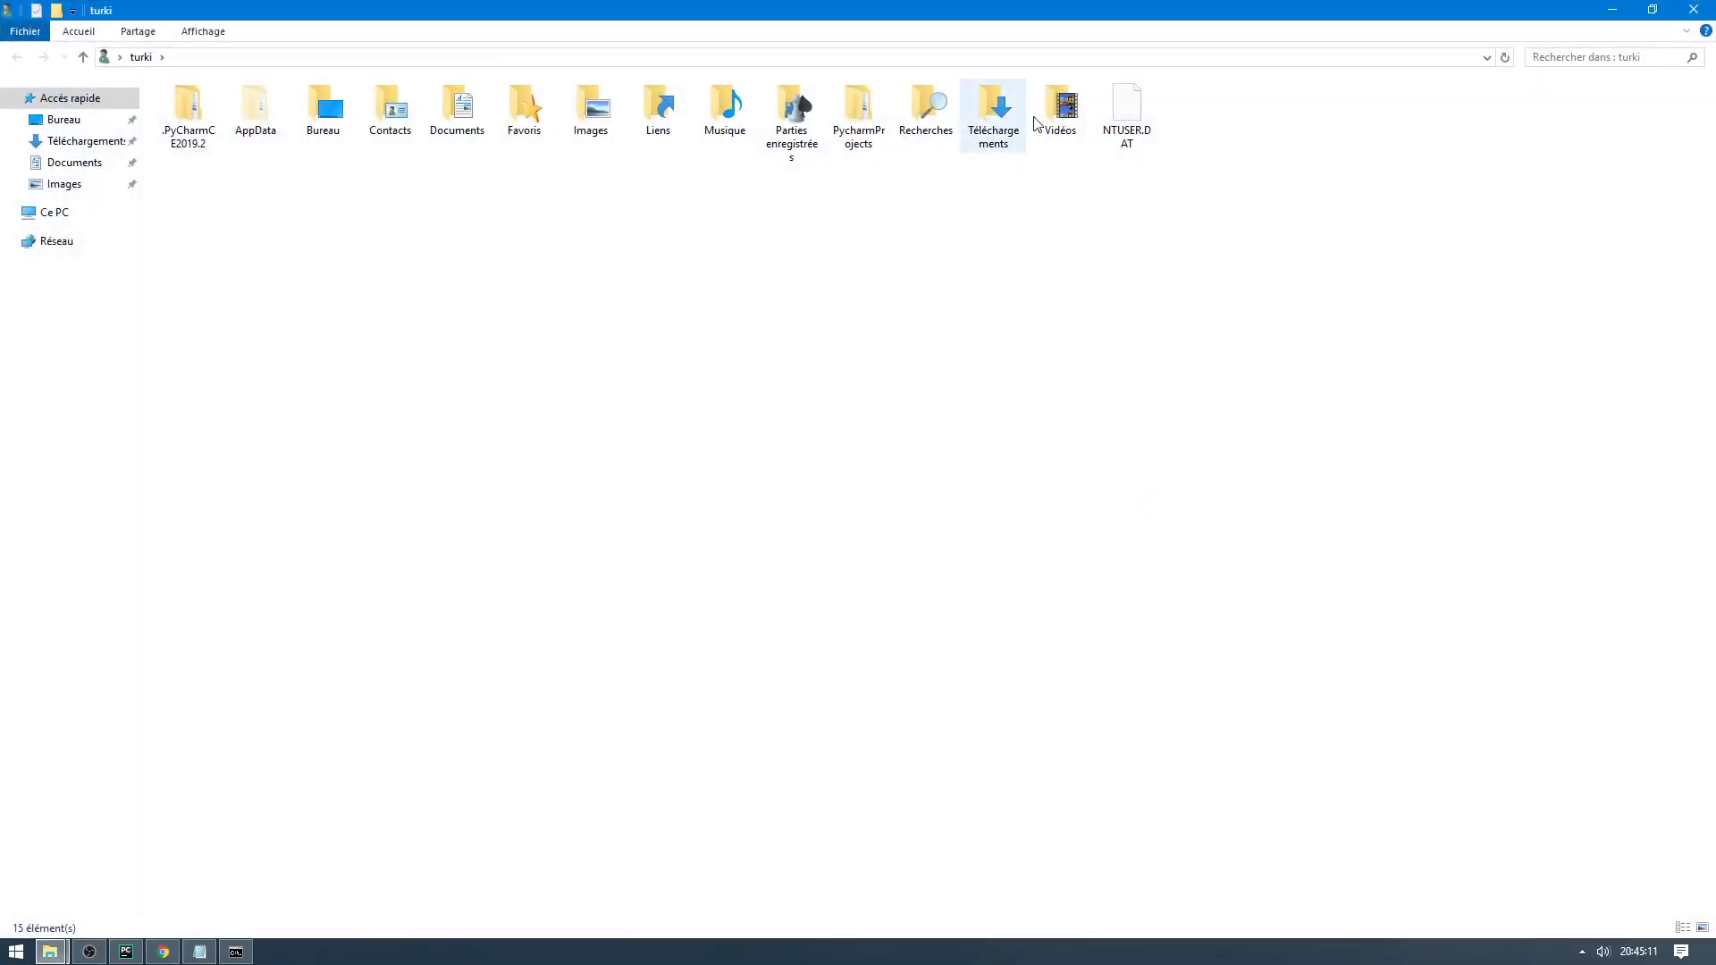
{"action": "double_click", "coordinate": [837, 116]}
{"action": "double_click", "coordinate": [403, 111]}
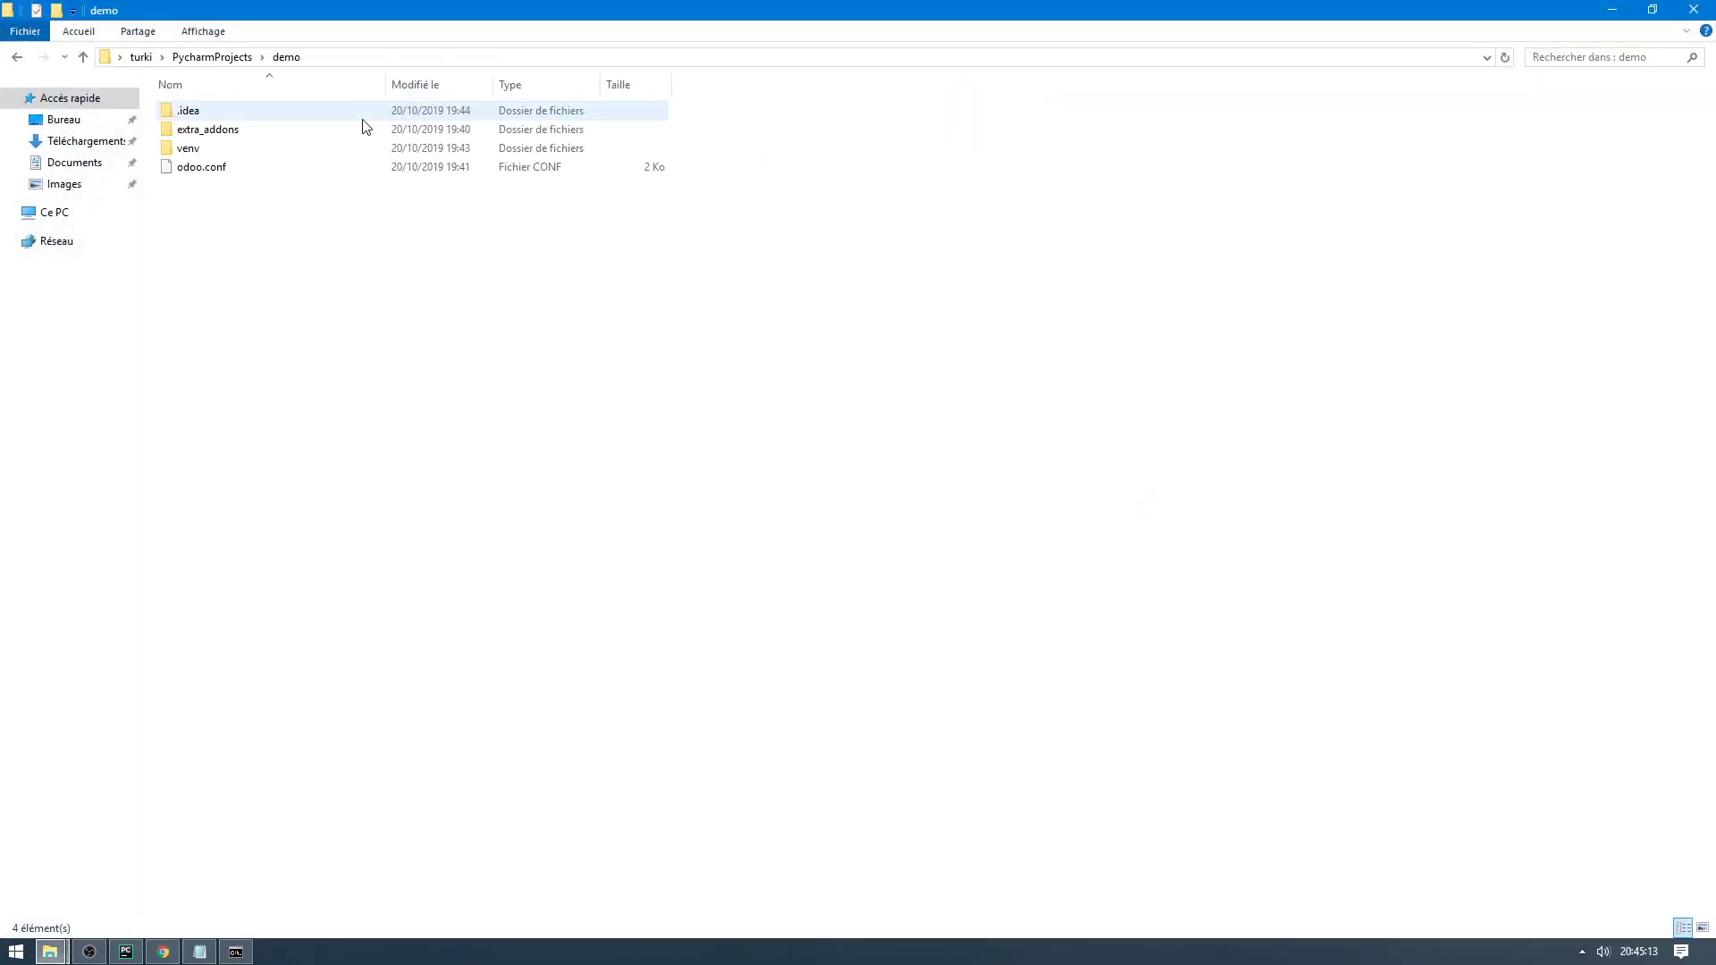
{"action": "double_click", "coordinate": [219, 131]}
{"action": "right_click", "coordinate": [238, 207]}
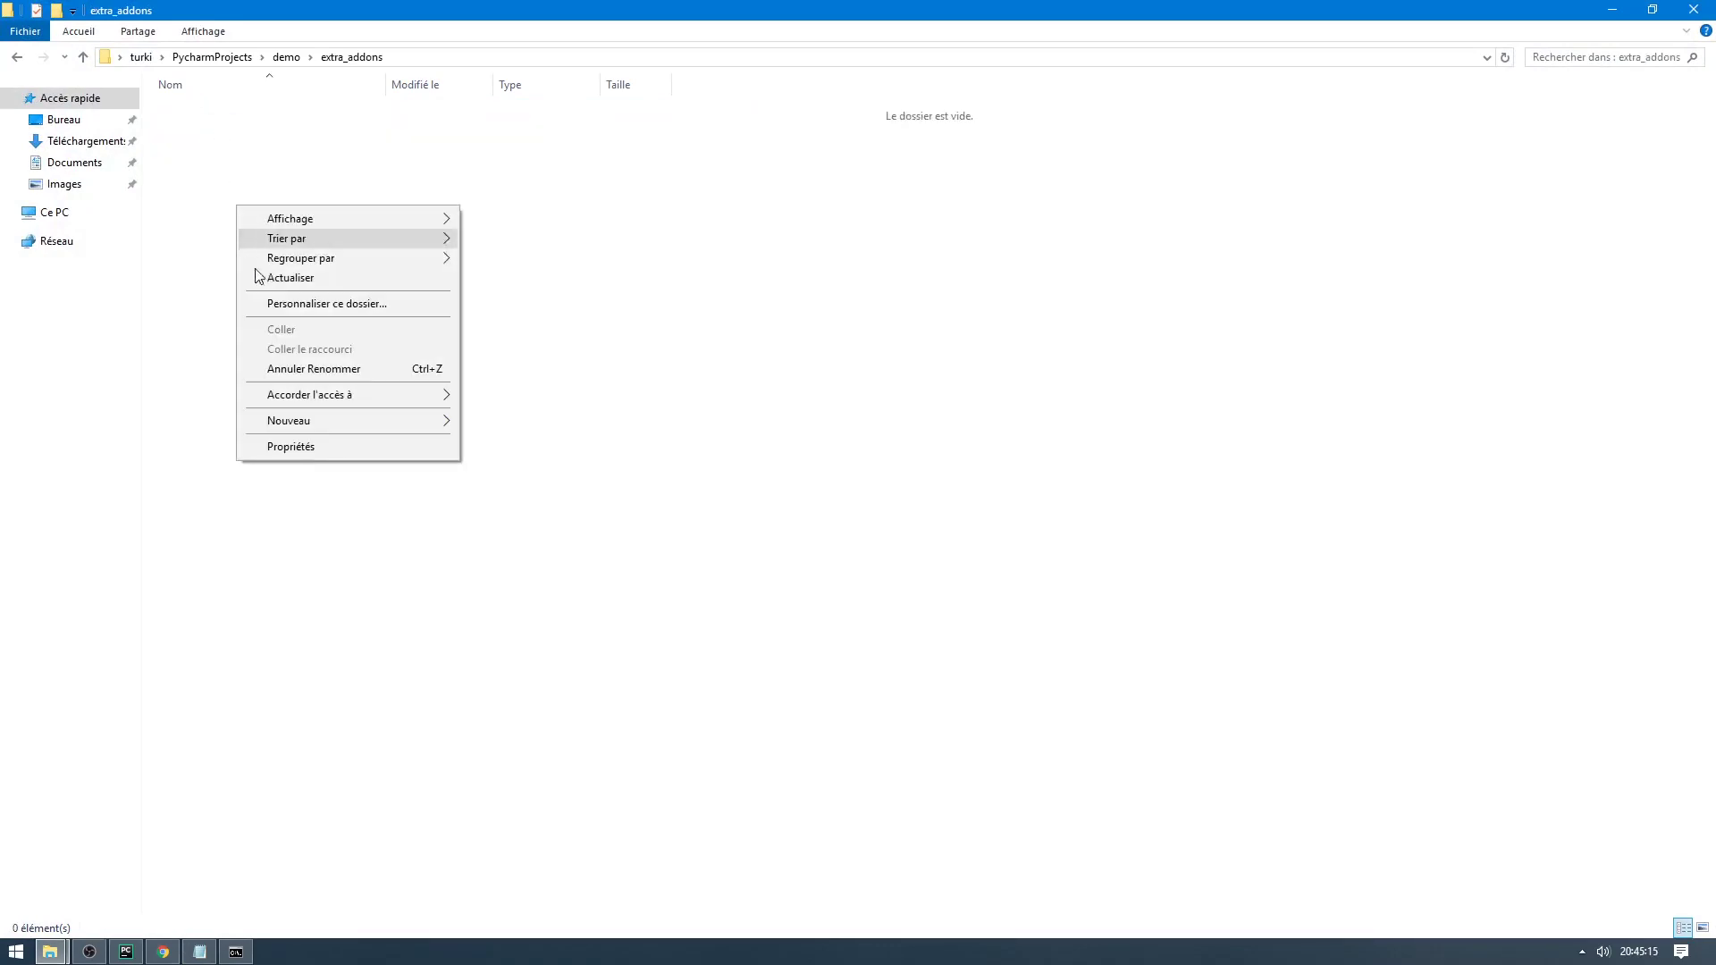
- Paste the extra_addons path as the destination and run the scaffold command
{"action": "left_click", "coordinate": [431, 57]}
{"action": "key", "text": "ctrl+c"}
{"action": "left_click", "coordinate": [236, 952]}
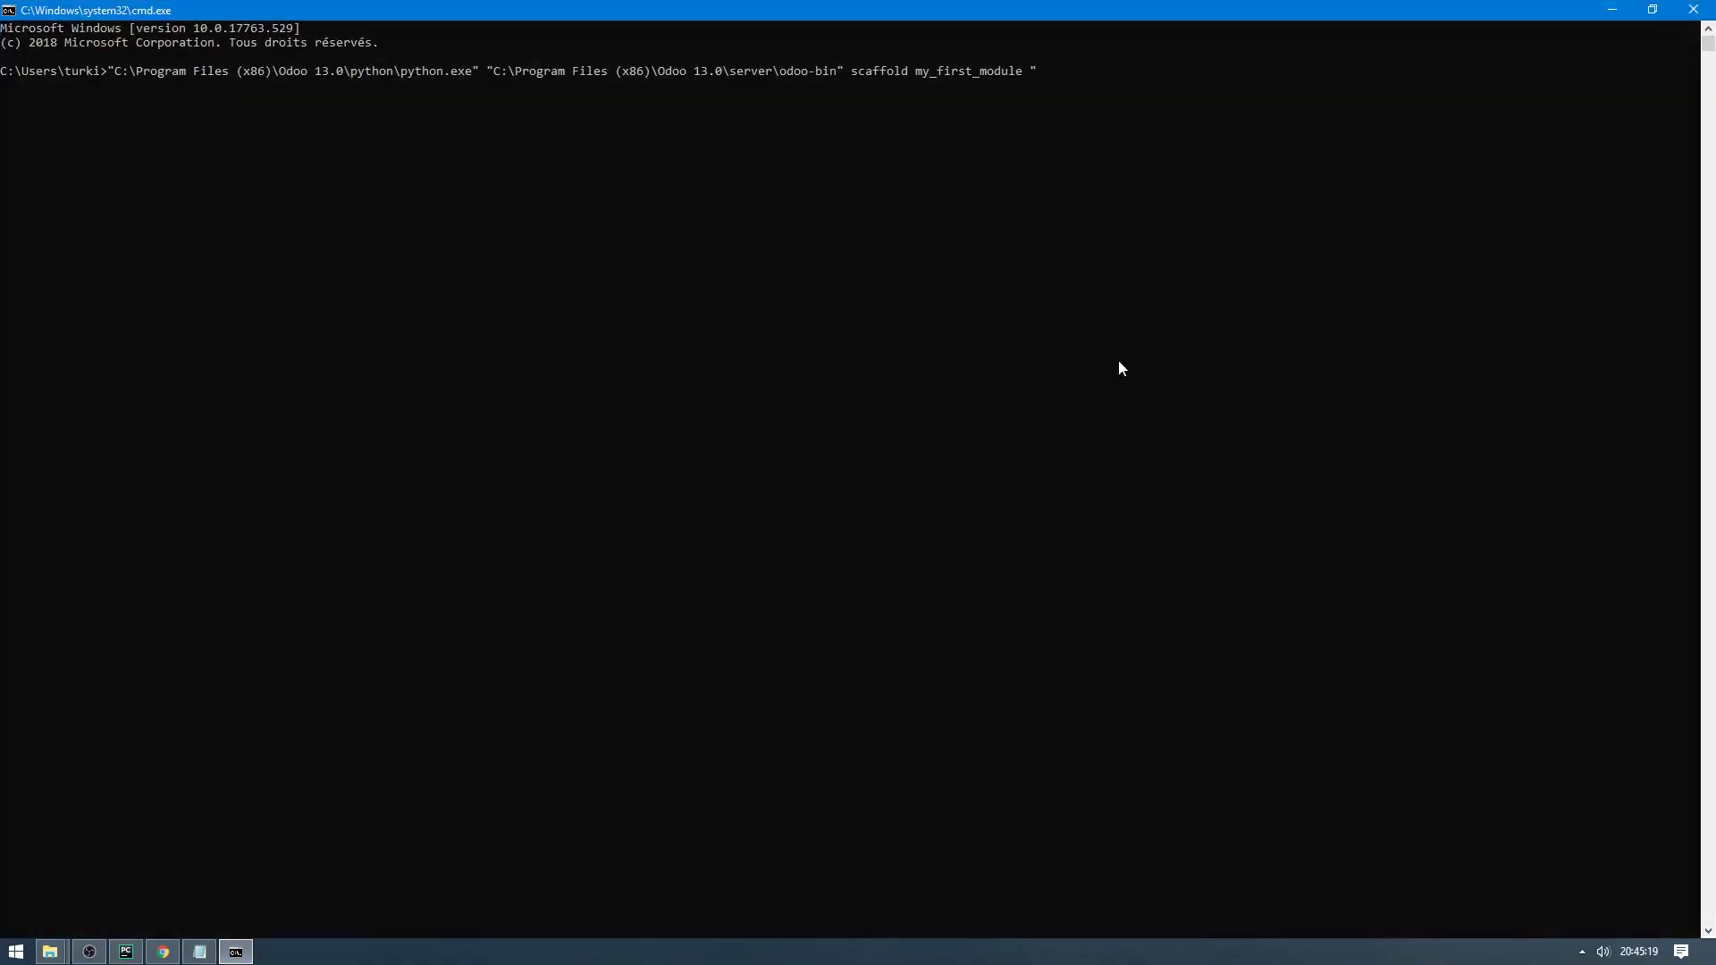
{"action": "key", "text": "ctrl+v"}
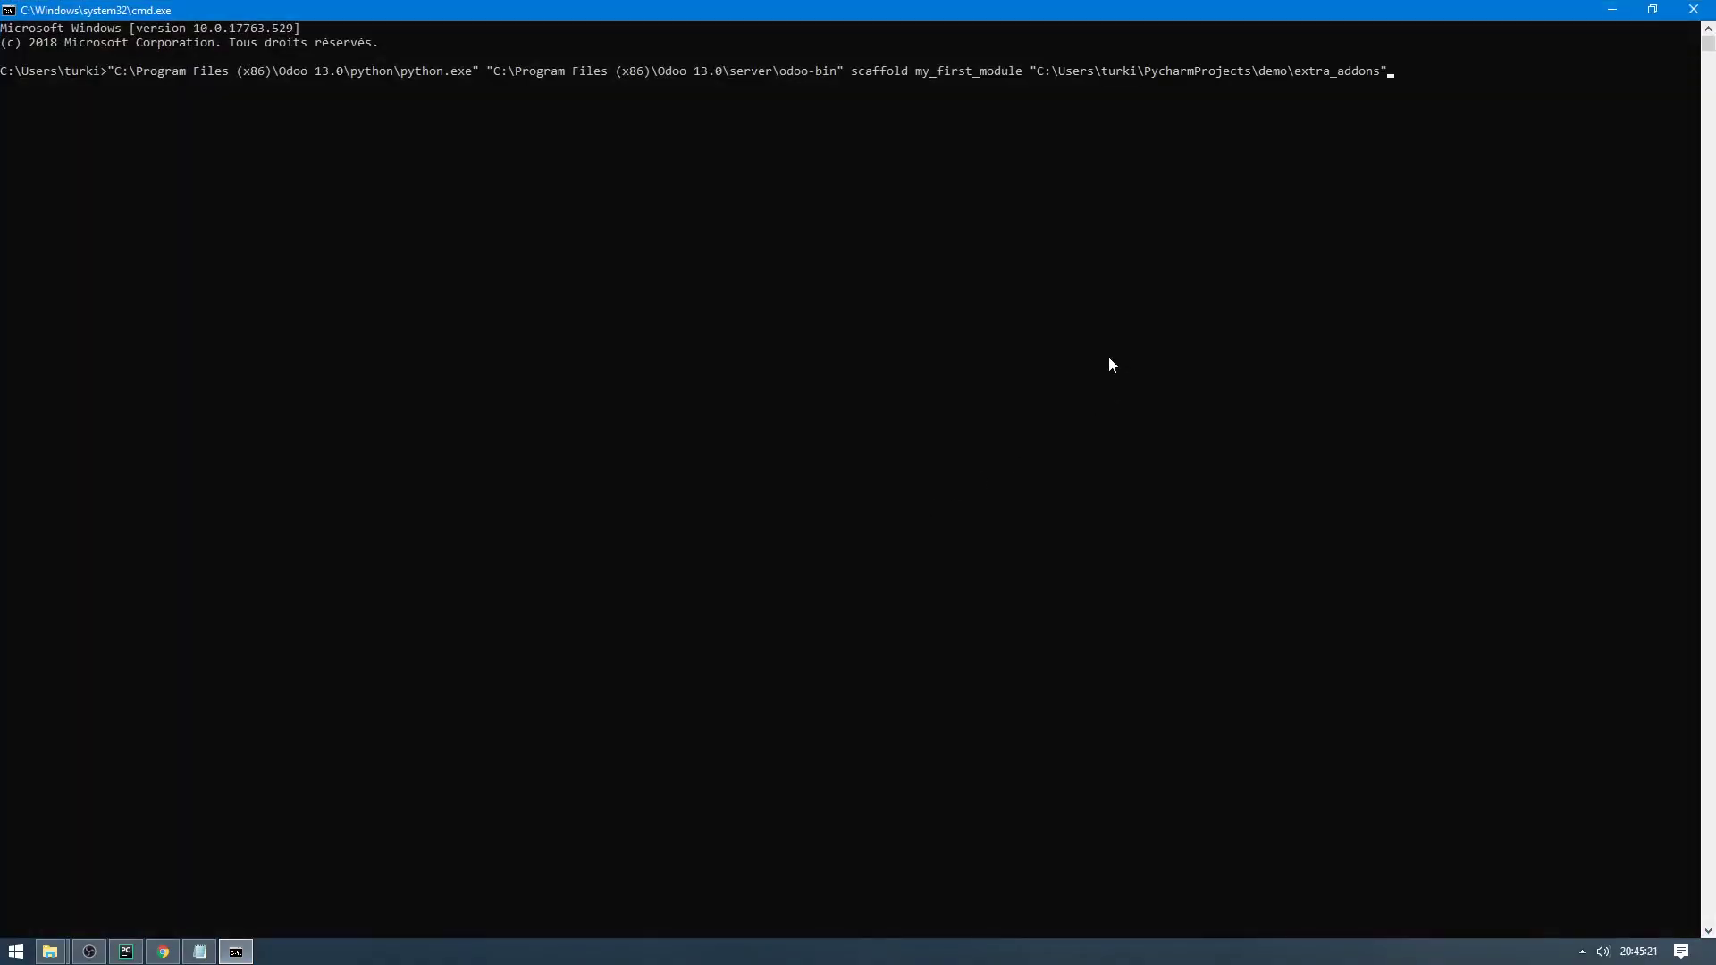
{"action": "key", "text": "Return"}
- Open the new my_first_module folder to view its generated files, then return to demo
{"action": "left_click", "coordinate": [1610, 9]}
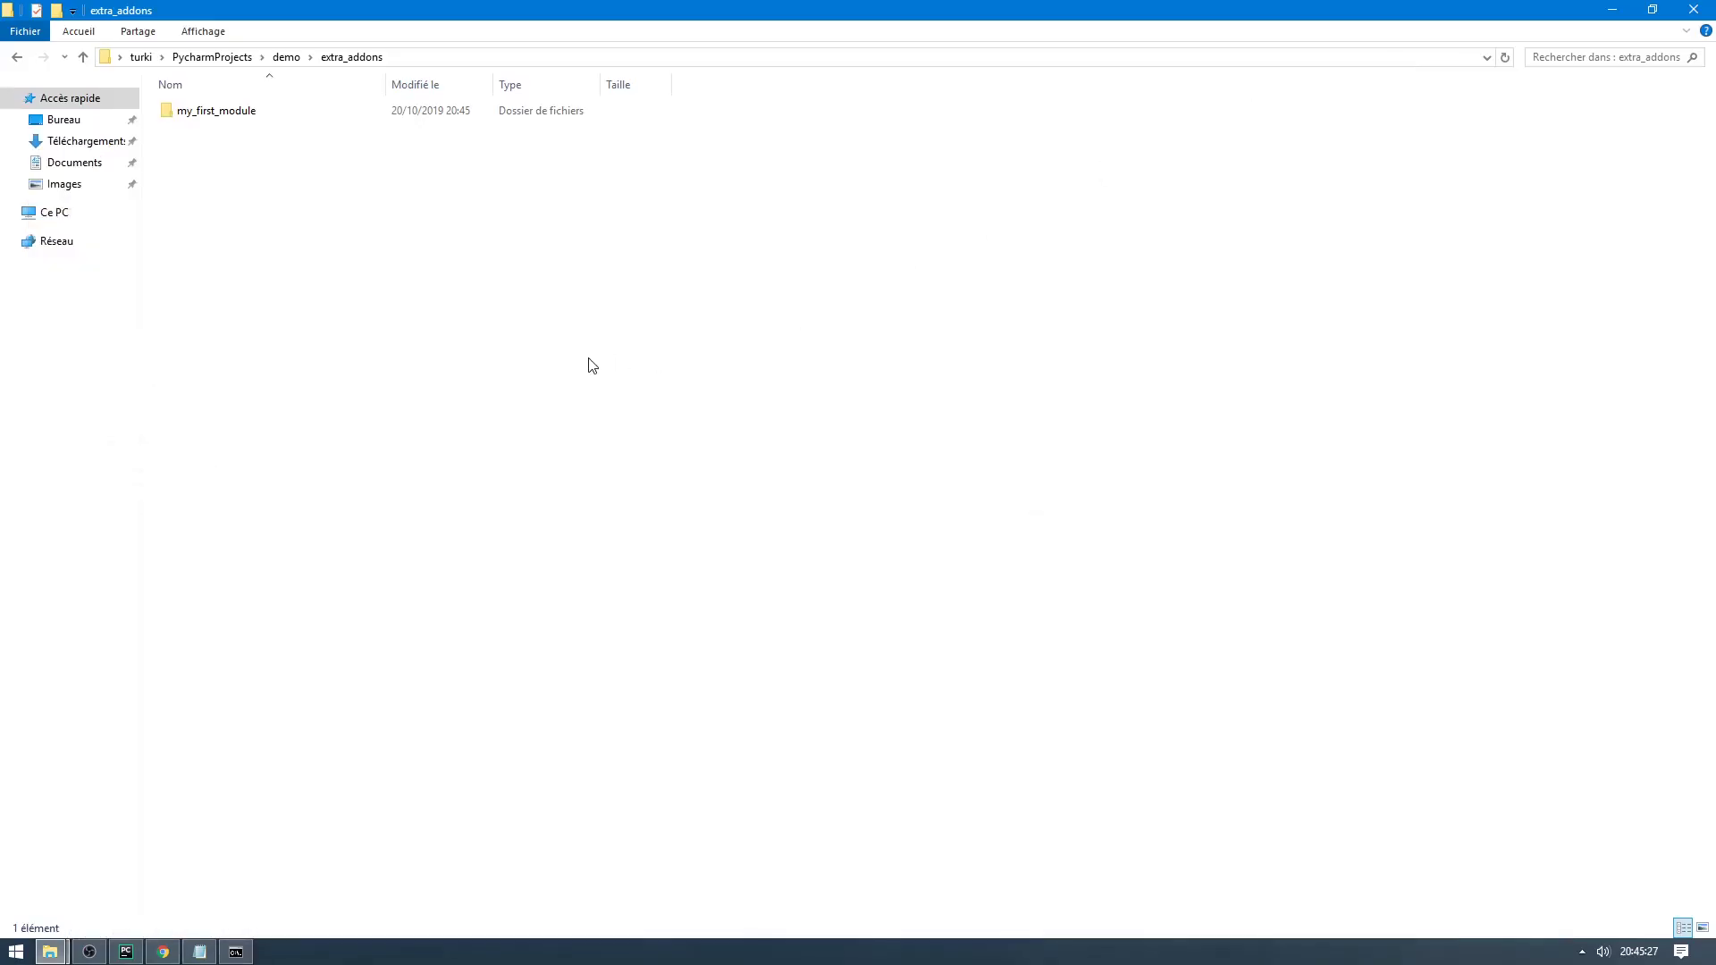
{"action": "left_click", "coordinate": [231, 114]}
{"action": "double_click", "coordinate": [225, 115]}
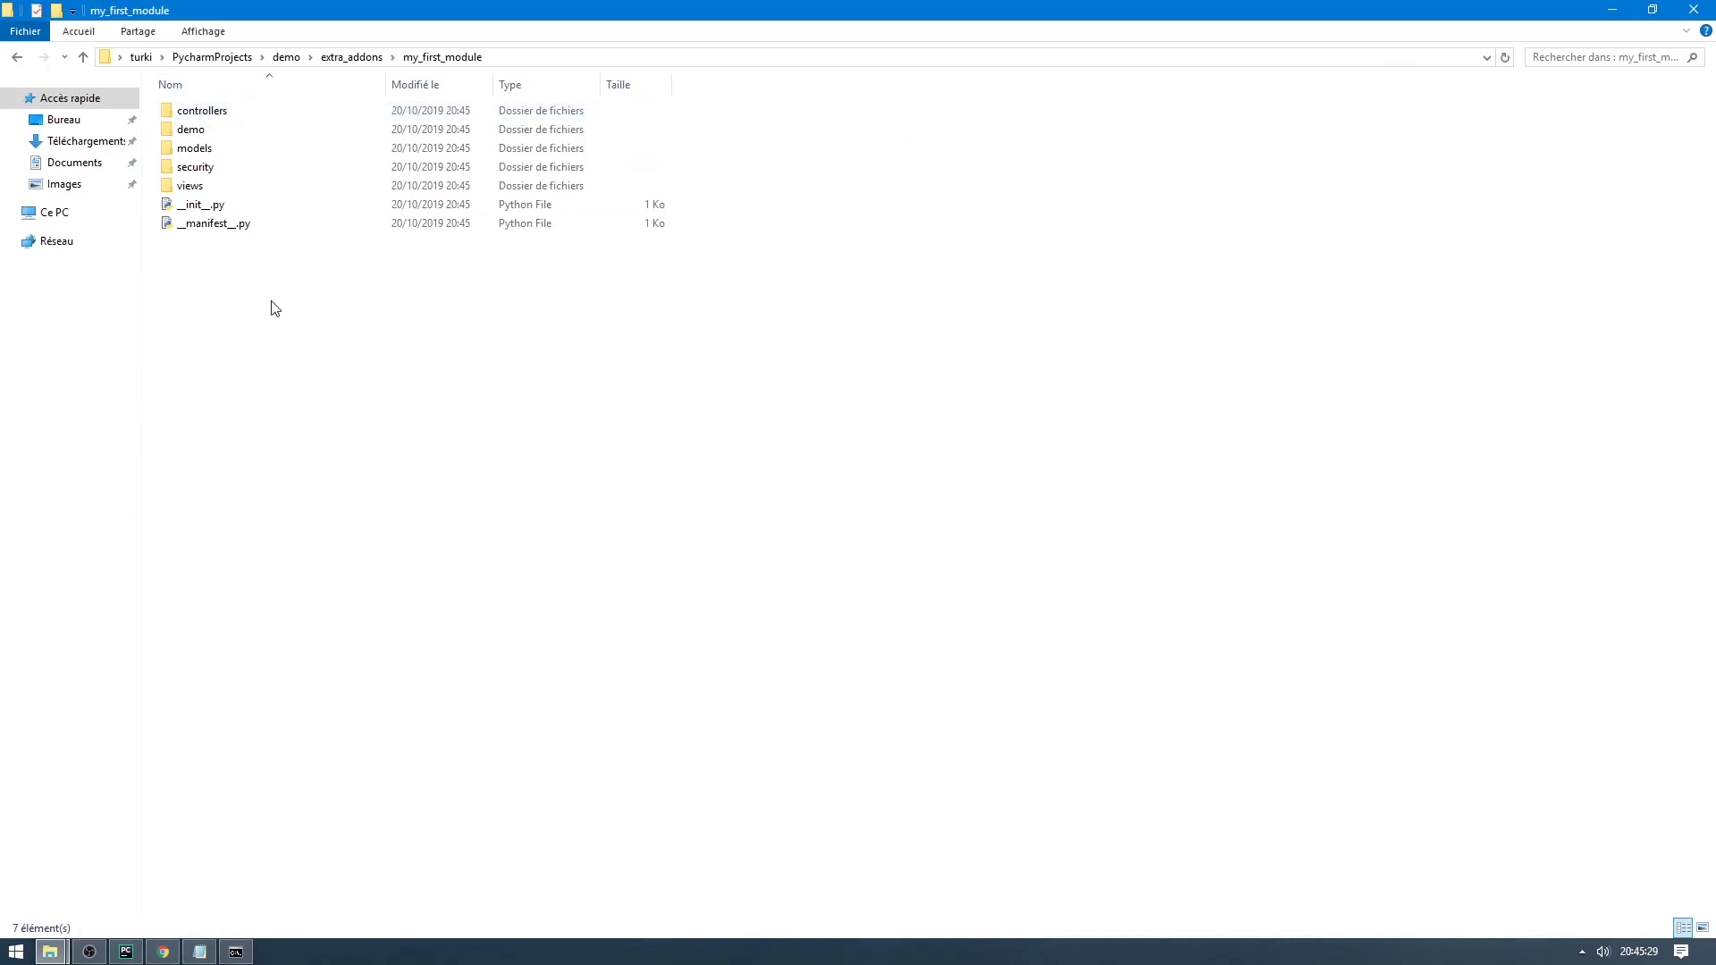
{"action": "key", "text": "alt+Left"}
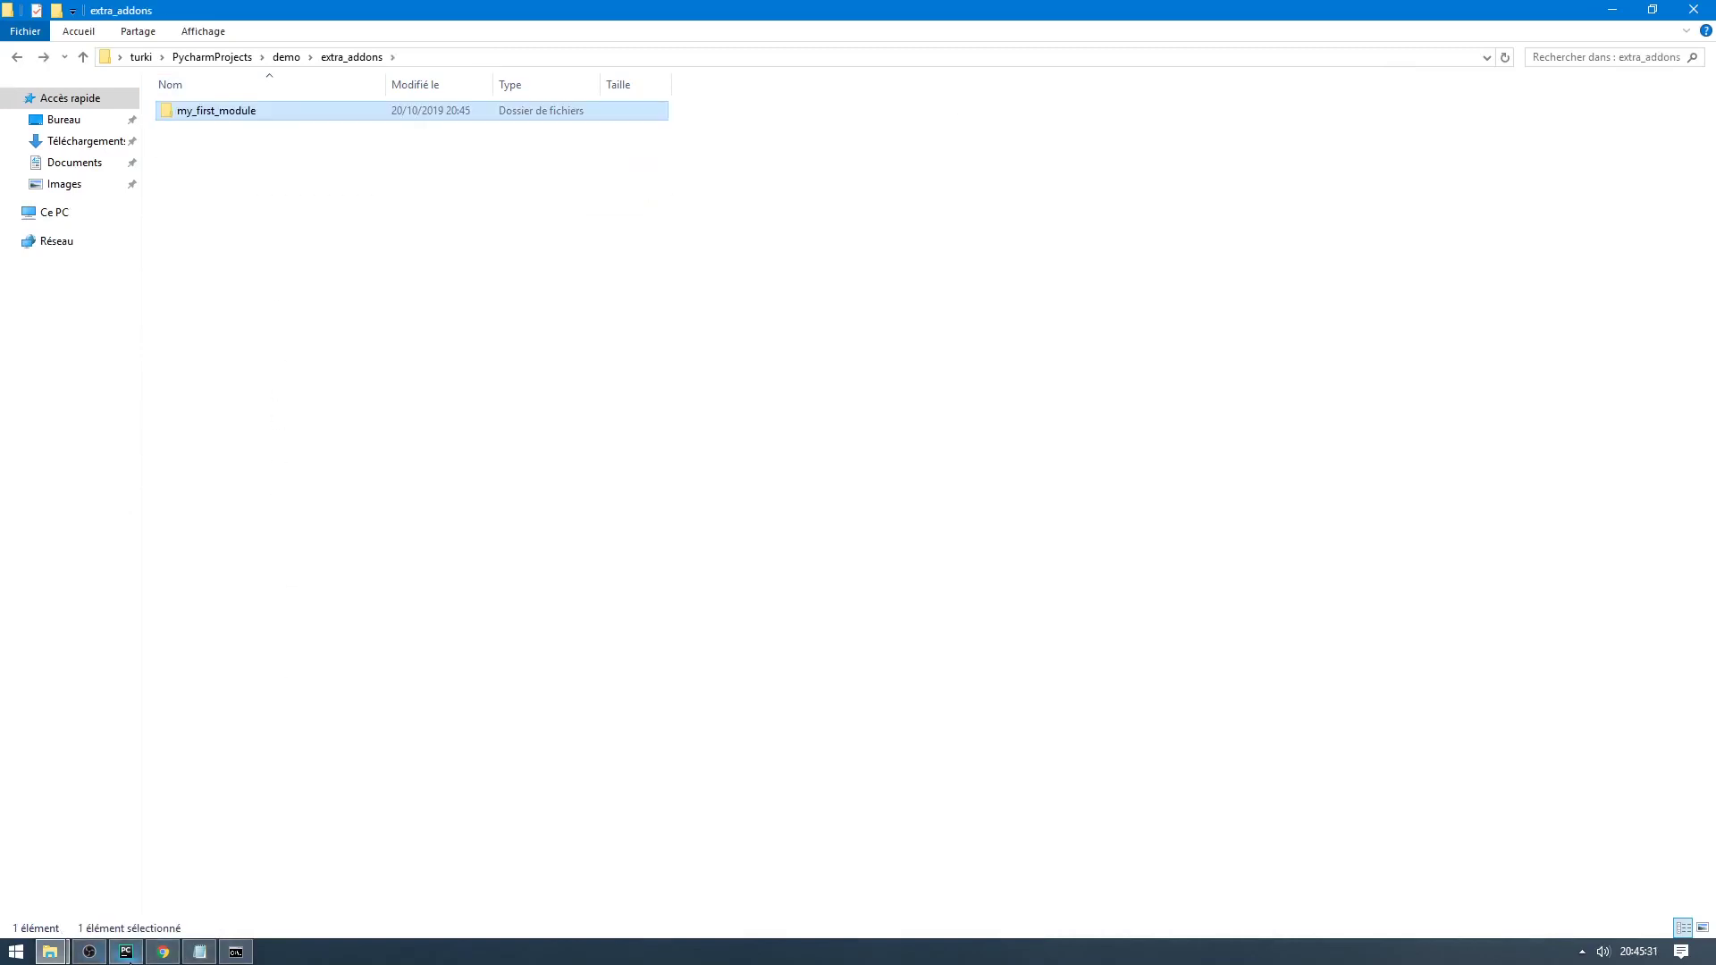
{"action": "key", "text": "alt+Left"}
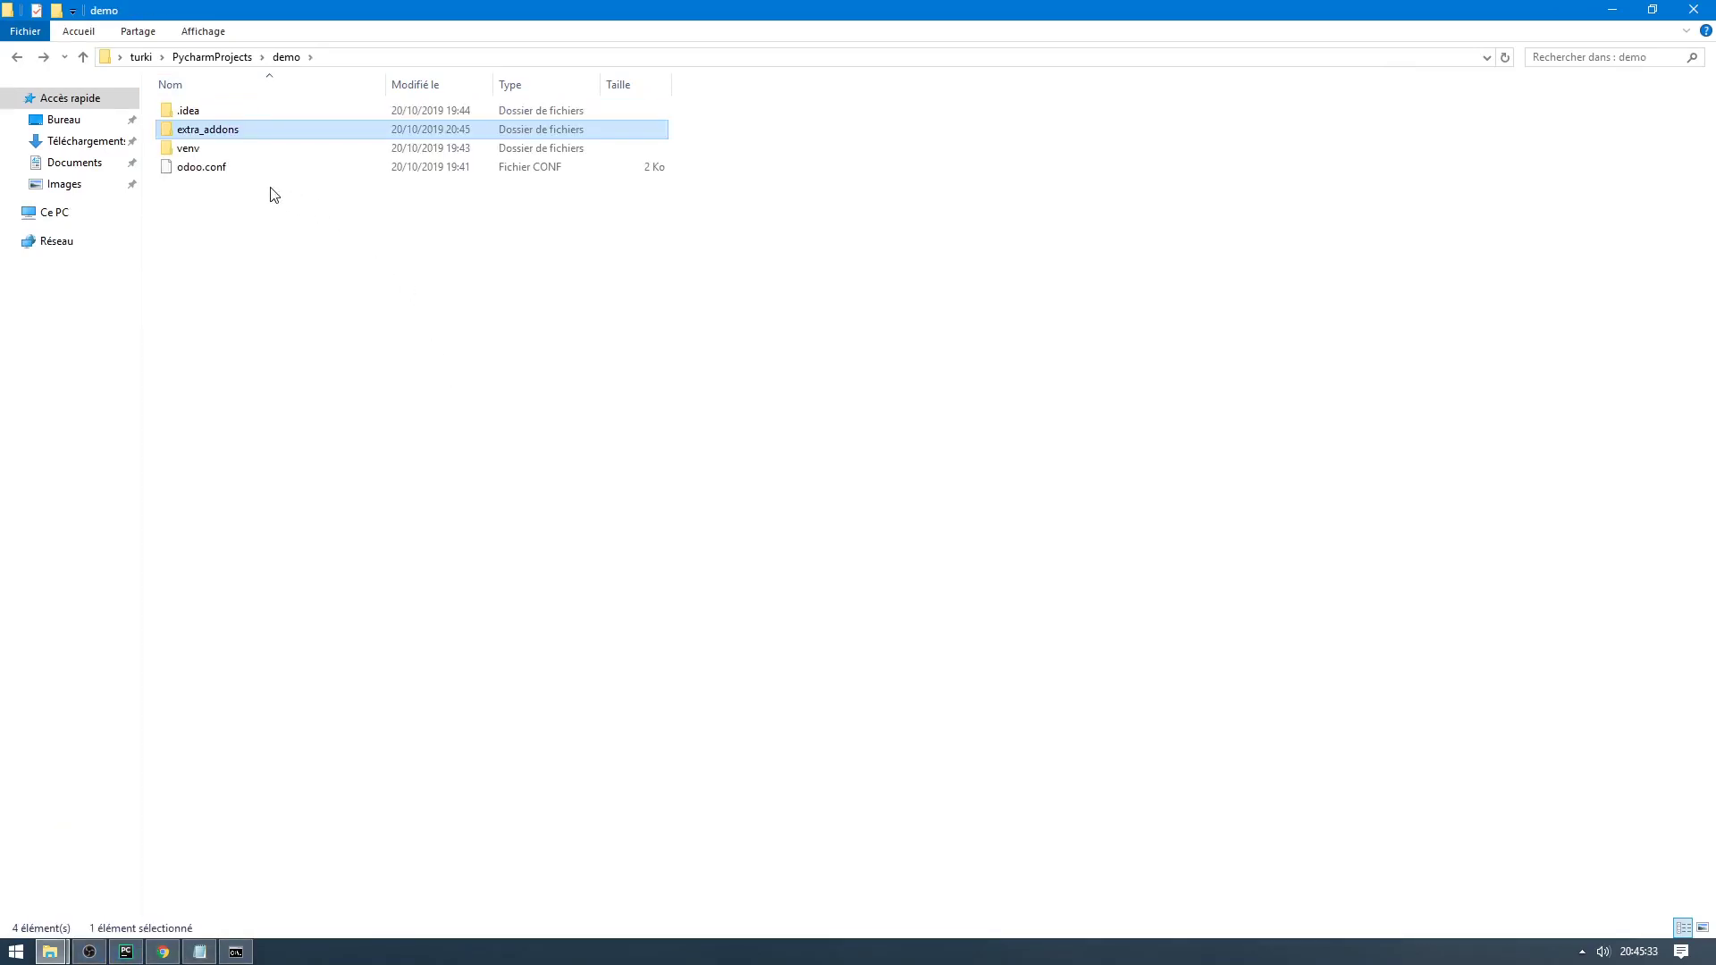
- Check in Notepad++ that odoo.conf's addons_path includes the extra_addons folder
{"action": "left_click", "coordinate": [241, 169]}
{"action": "right_click", "coordinate": [241, 169]}
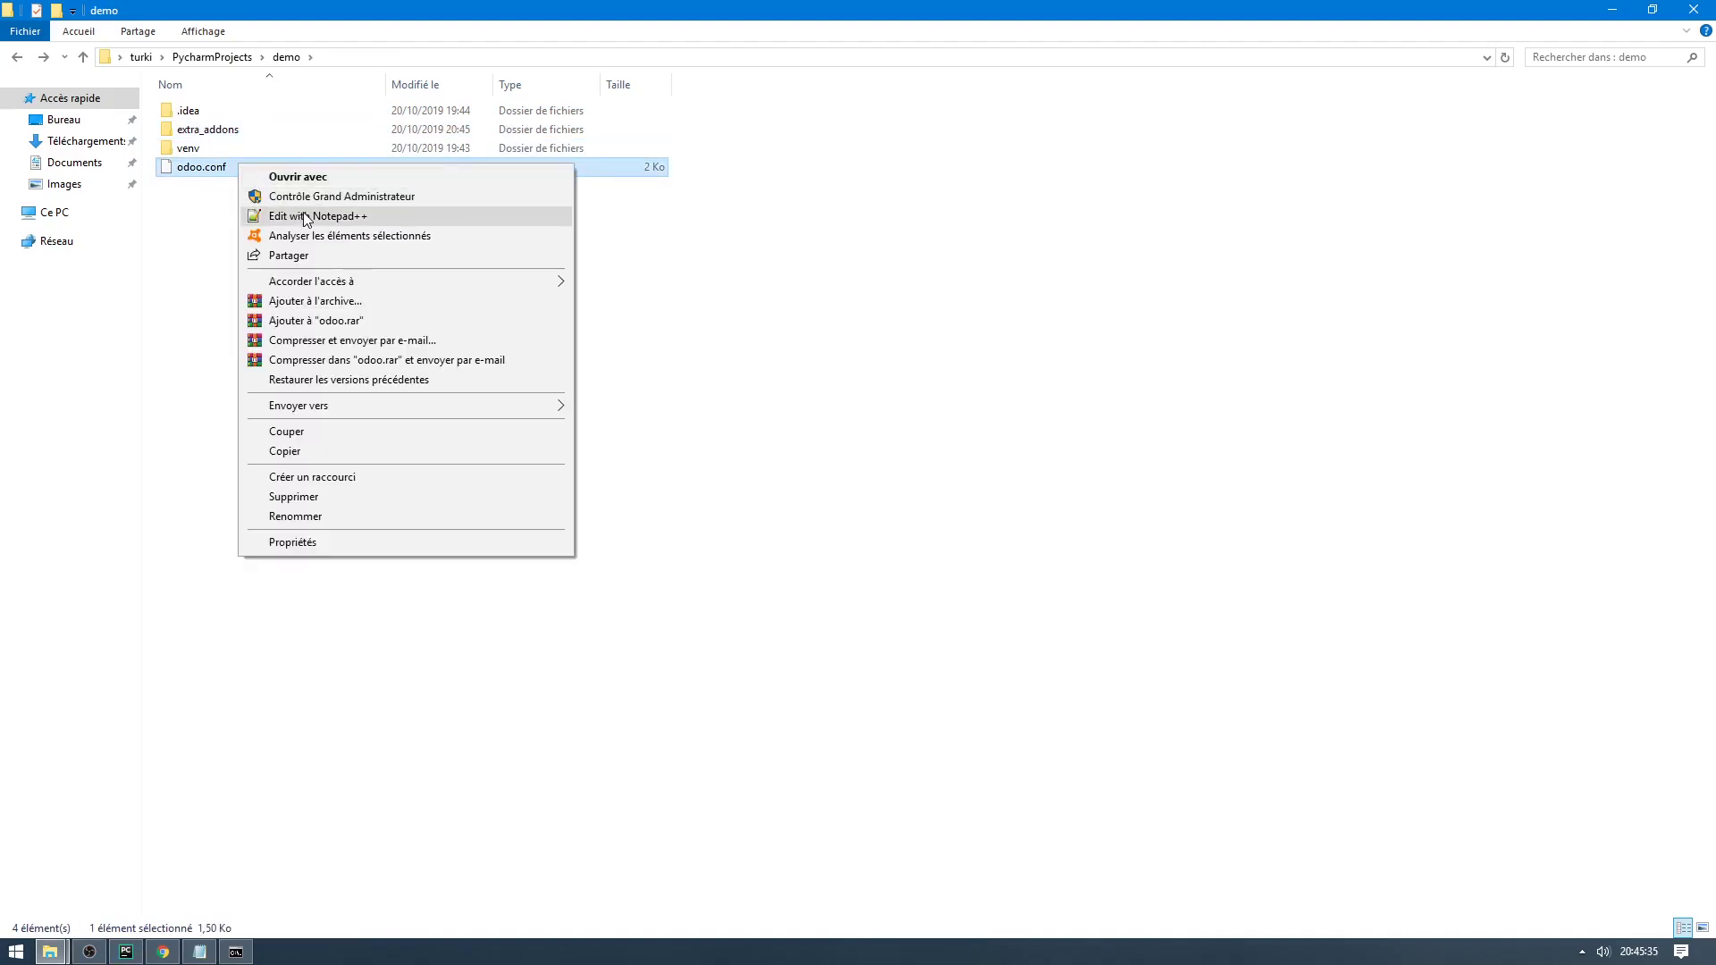
{"action": "left_click", "coordinate": [295, 213]}
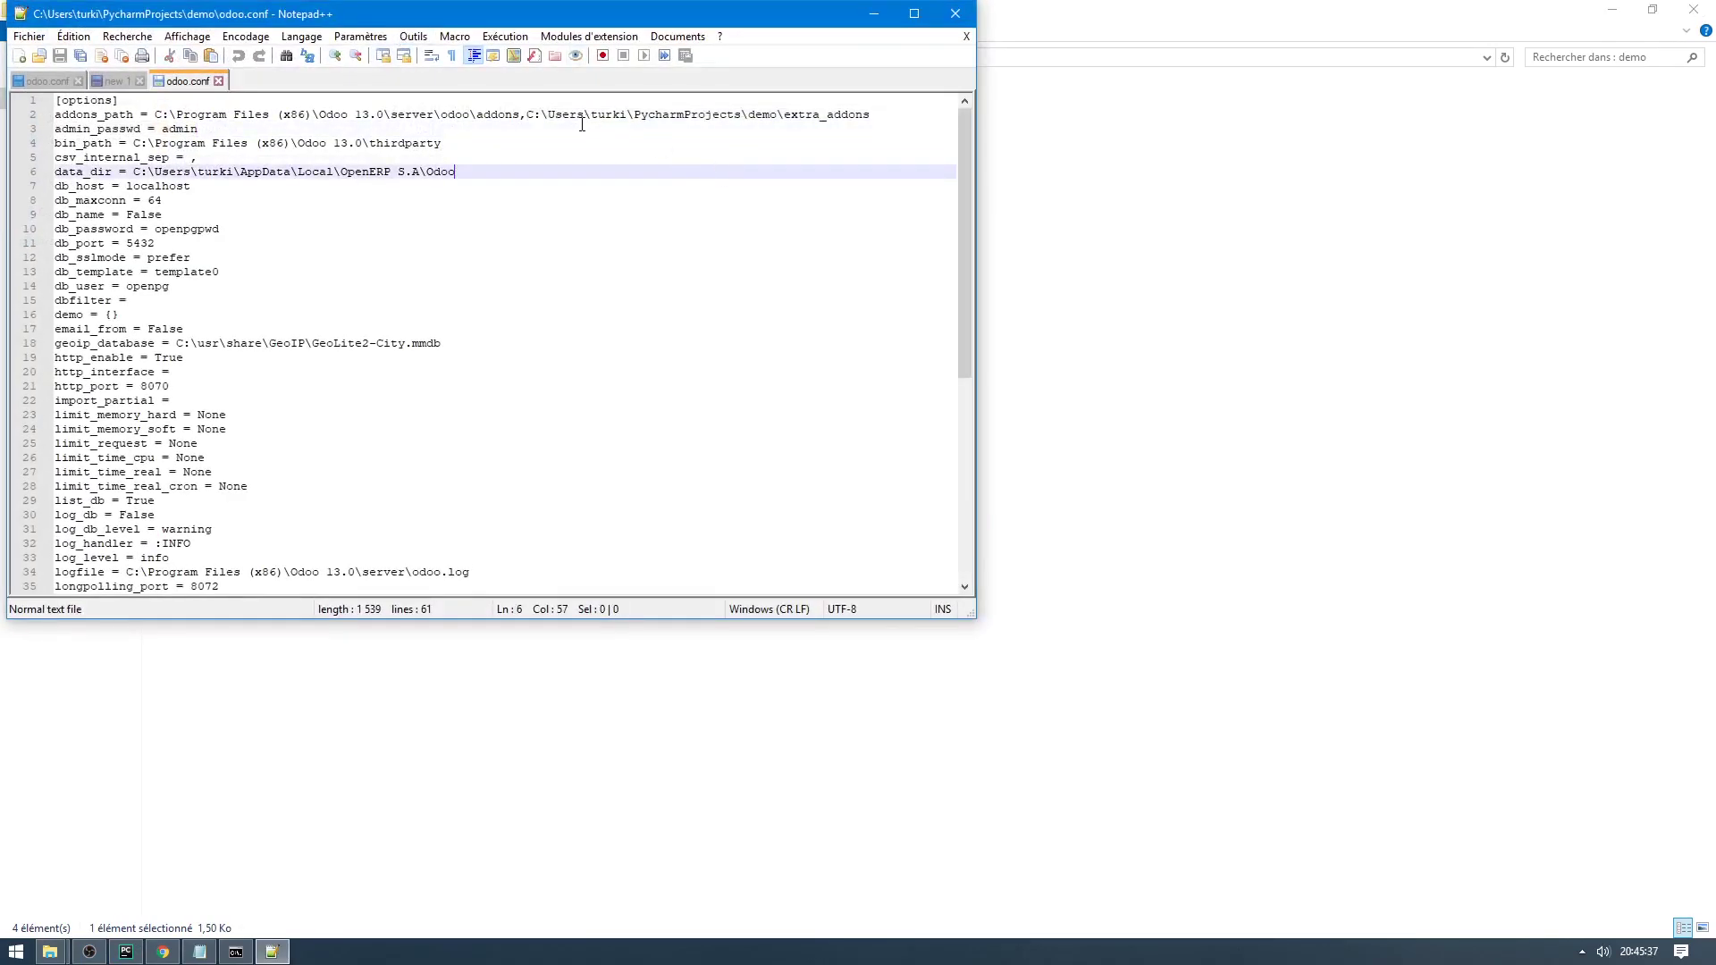
{"action": "left_click_drag", "start_coordinate": [527, 117], "coordinate": [871, 117]}
{"action": "left_click", "coordinate": [956, 13]}
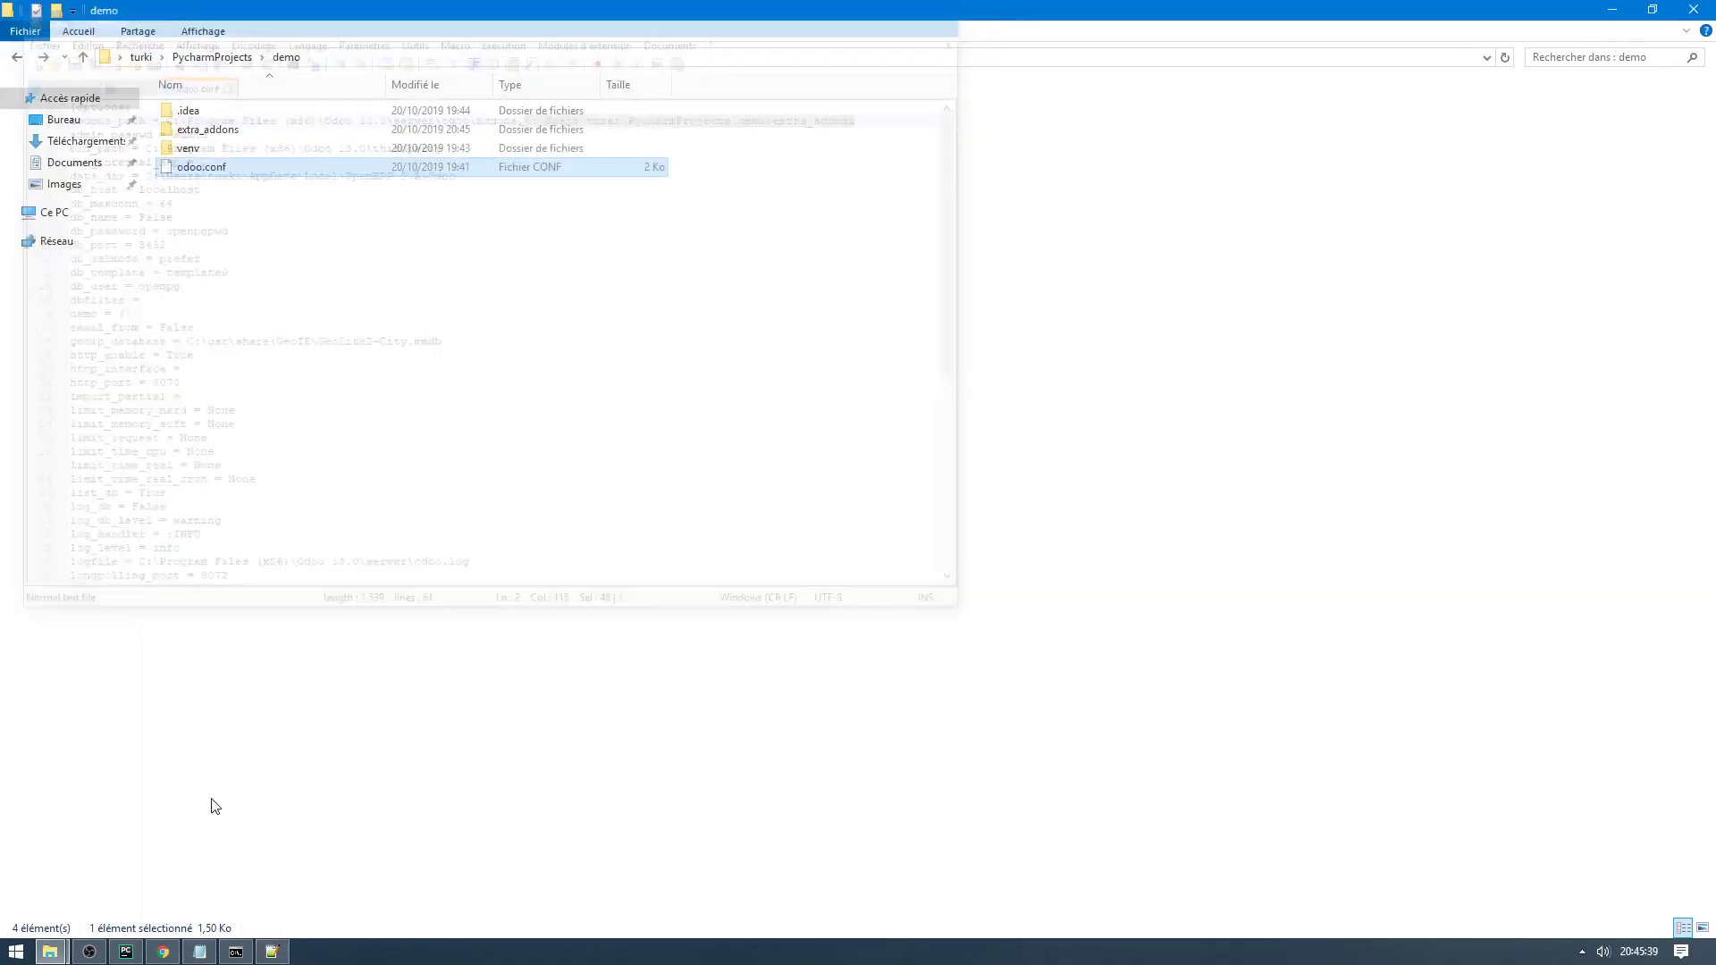
{"action": "left_click", "coordinate": [126, 952]}
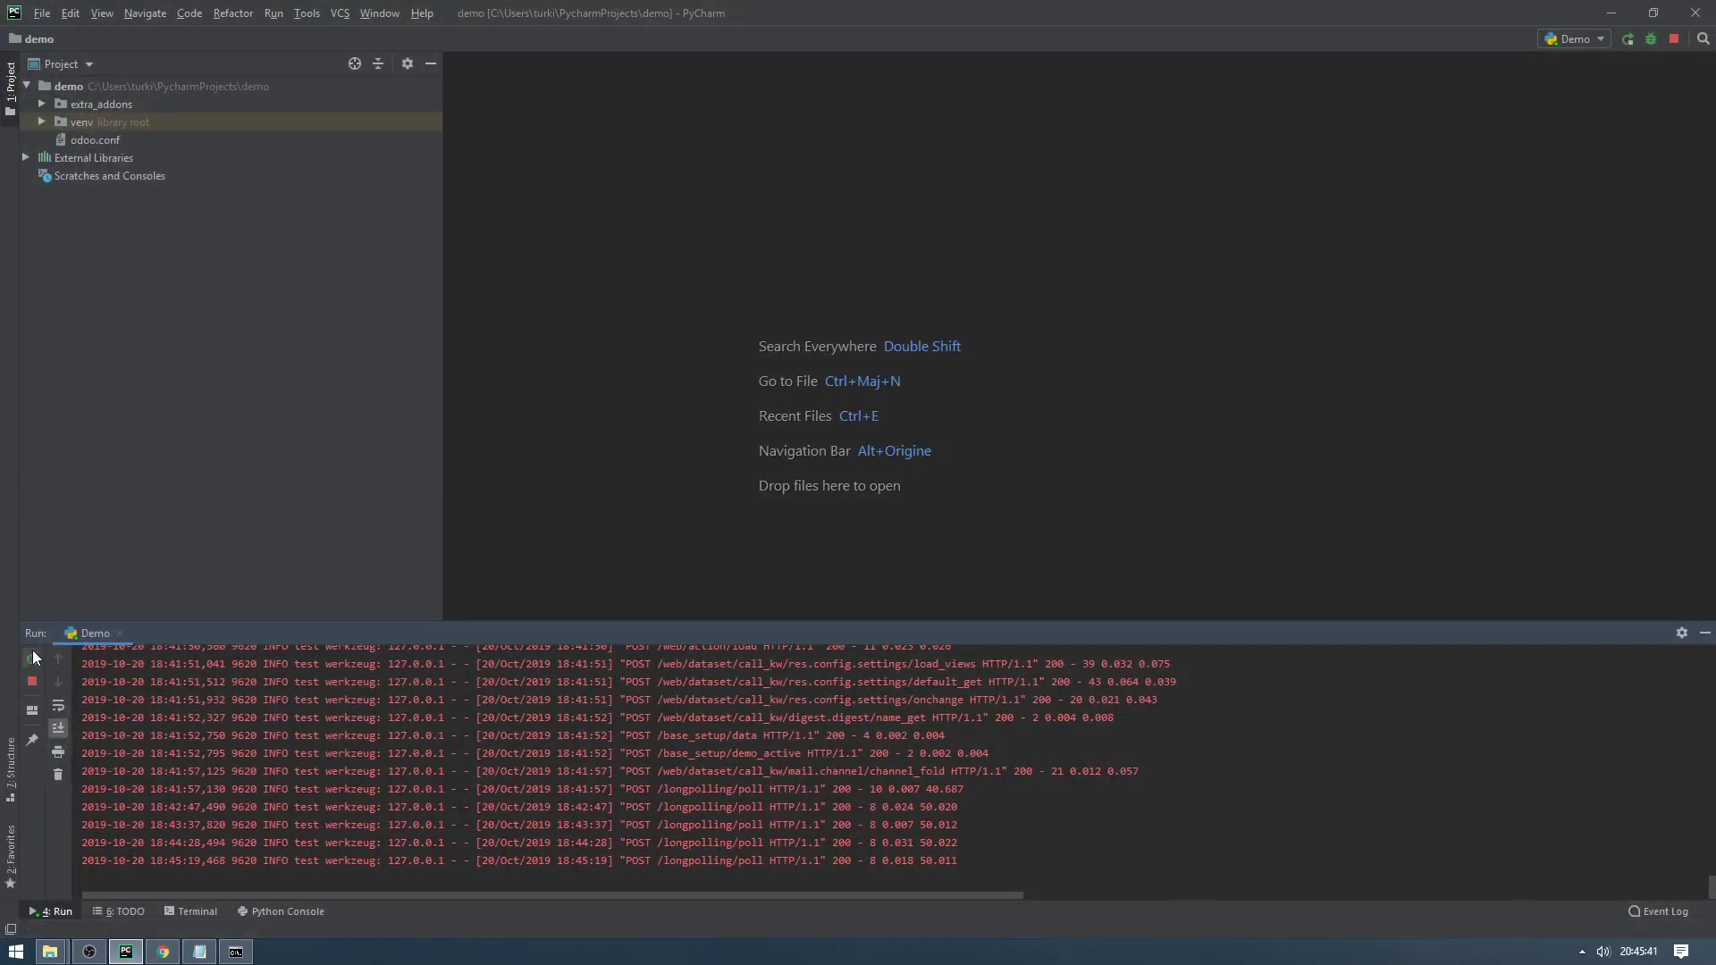
- Switch to the browser showing Odoo at localhost:8070
{"action": "left_click", "coordinate": [163, 952]}
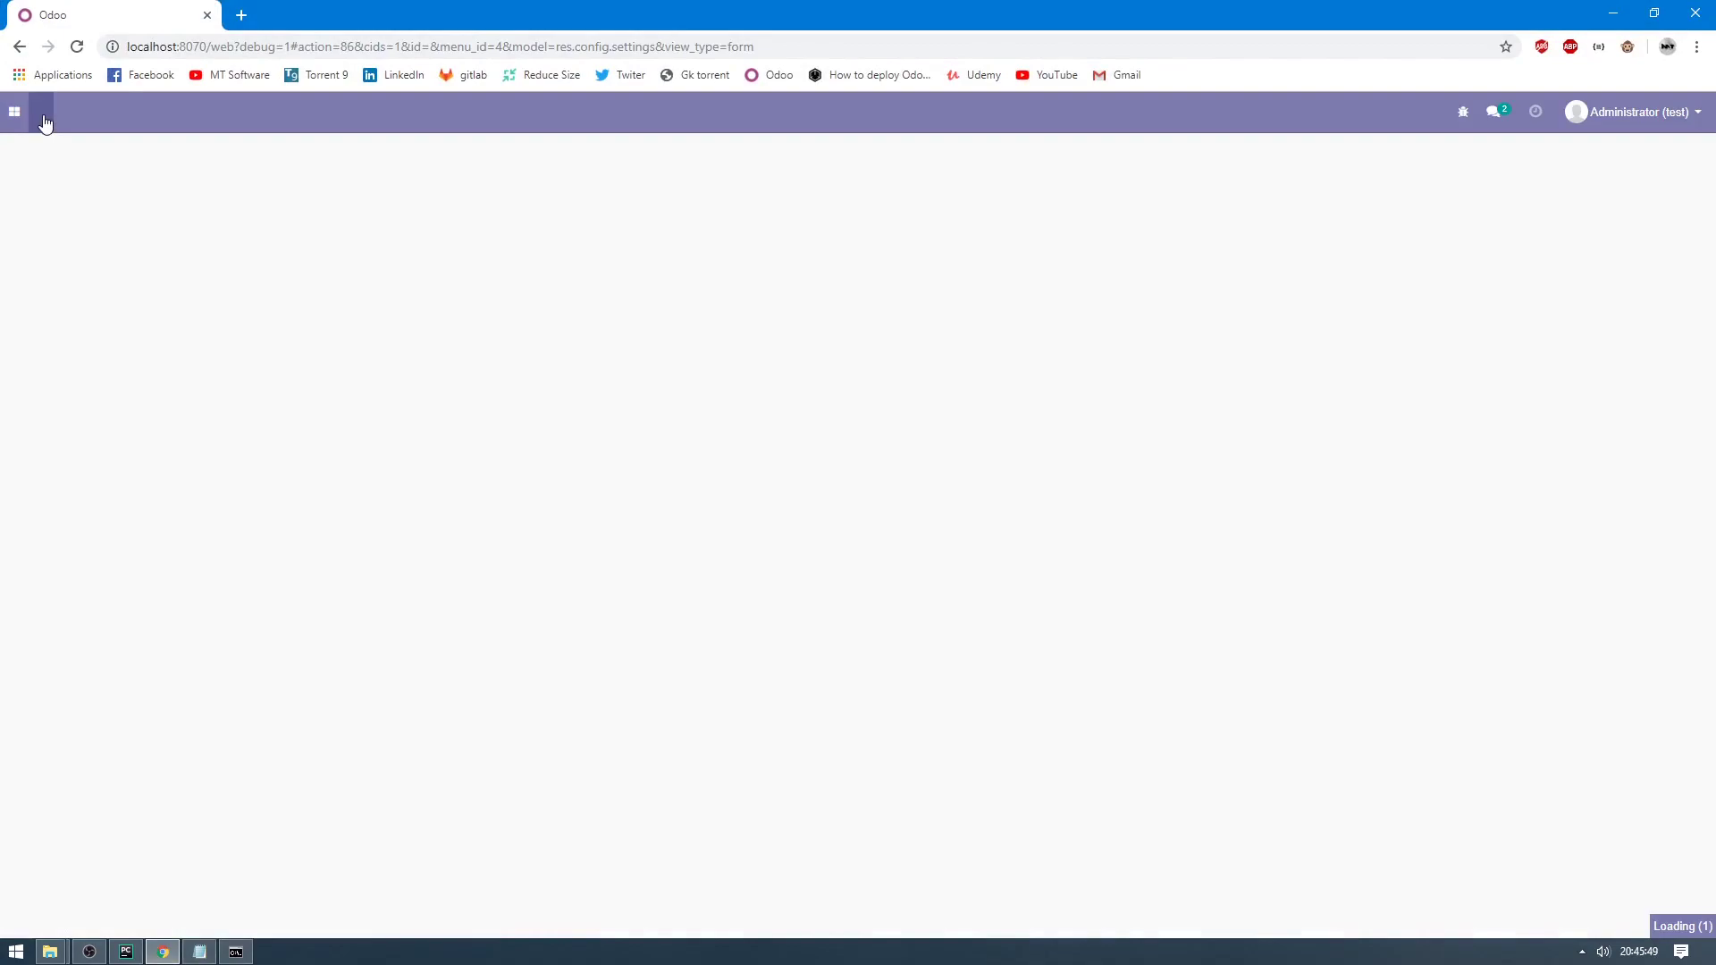
- Go to the Odoo Apps page and run Update Apps List
{"action": "left_click", "coordinate": [11, 113]}
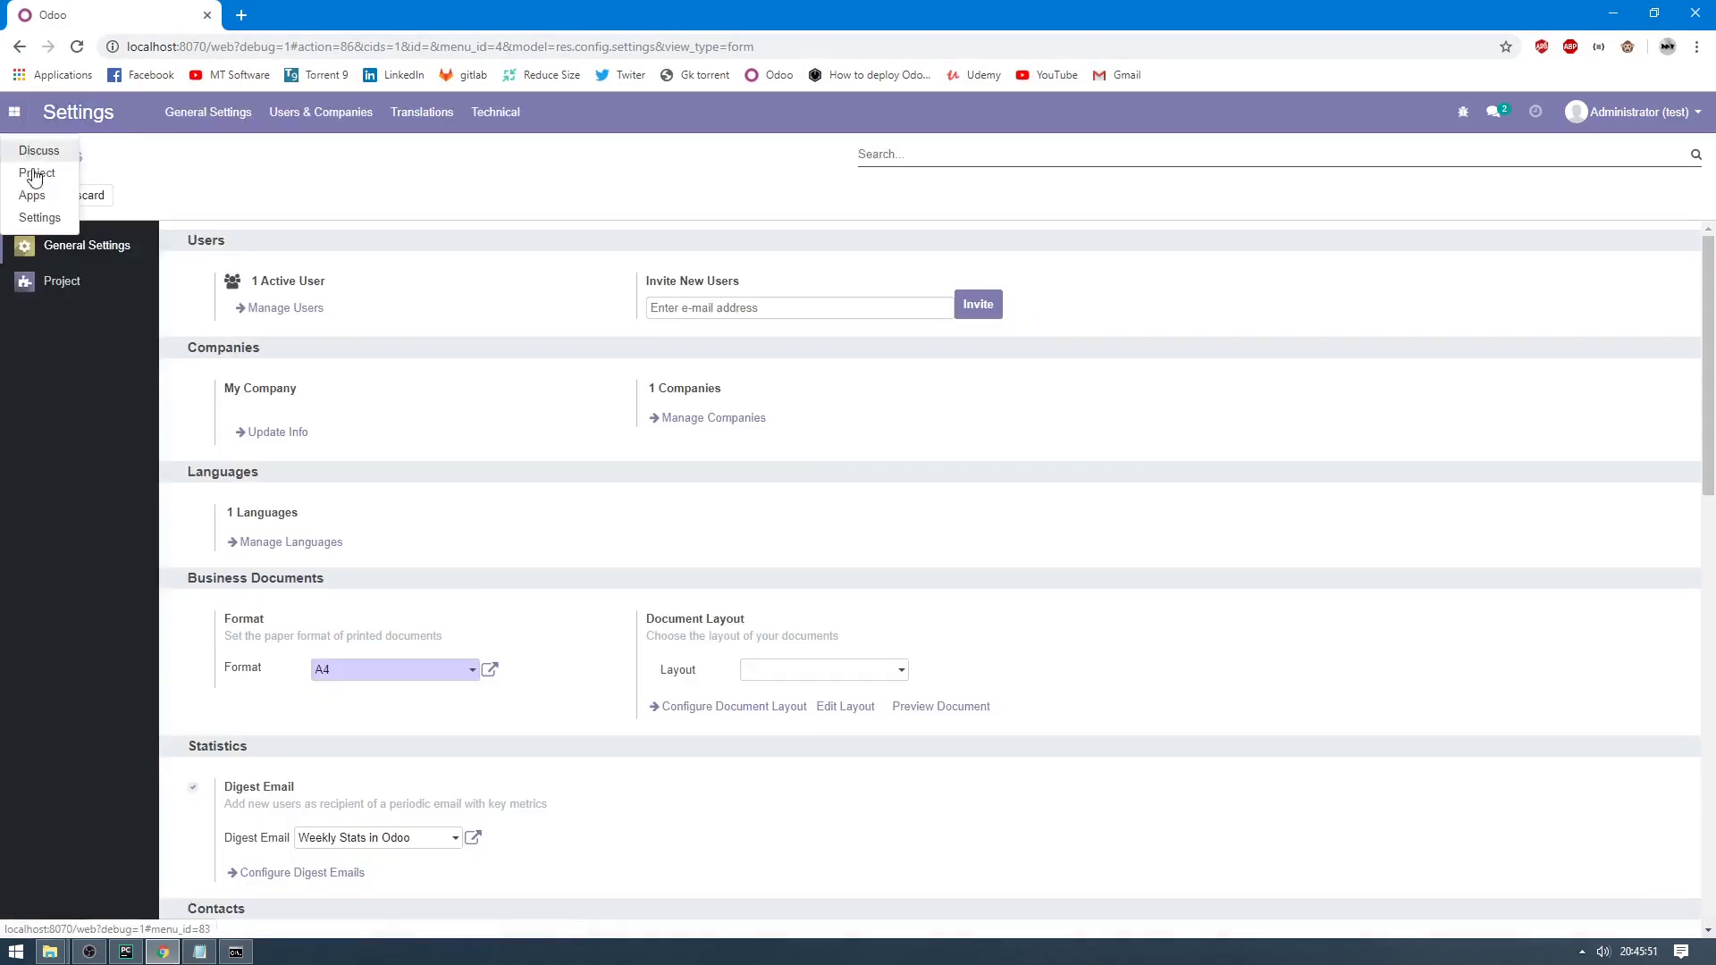
{"action": "left_click", "coordinate": [27, 199]}
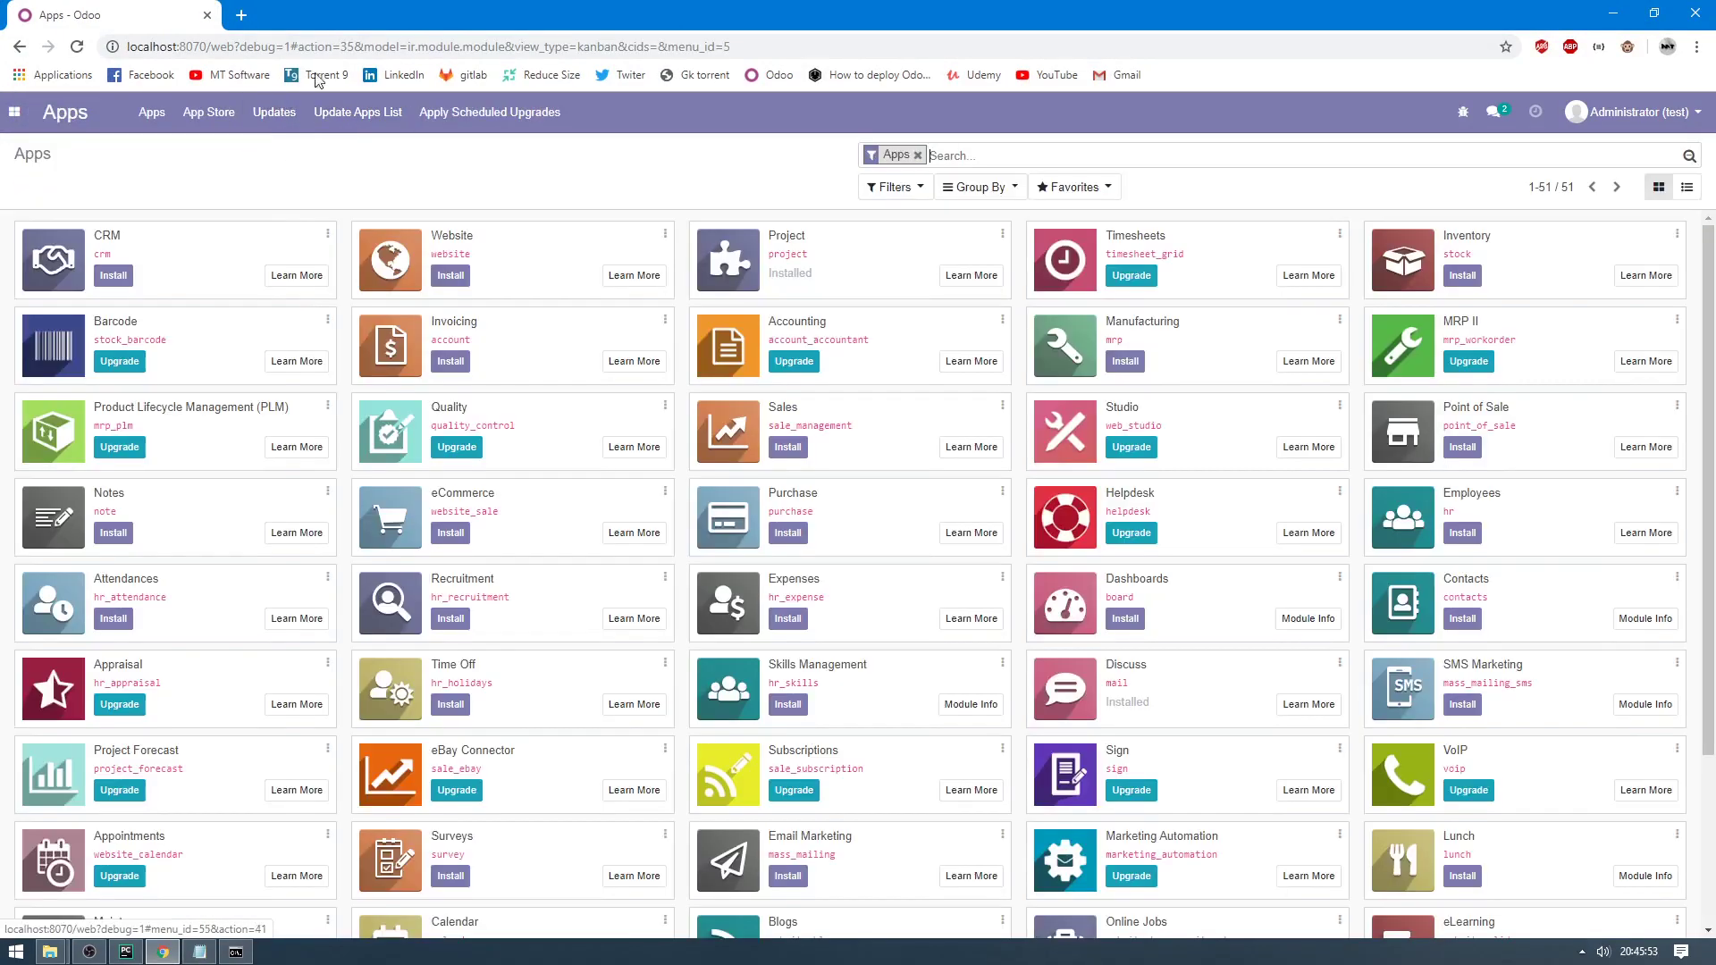
{"action": "left_click", "coordinate": [304, 47]}
{"action": "left_click", "coordinate": [267, 47]}
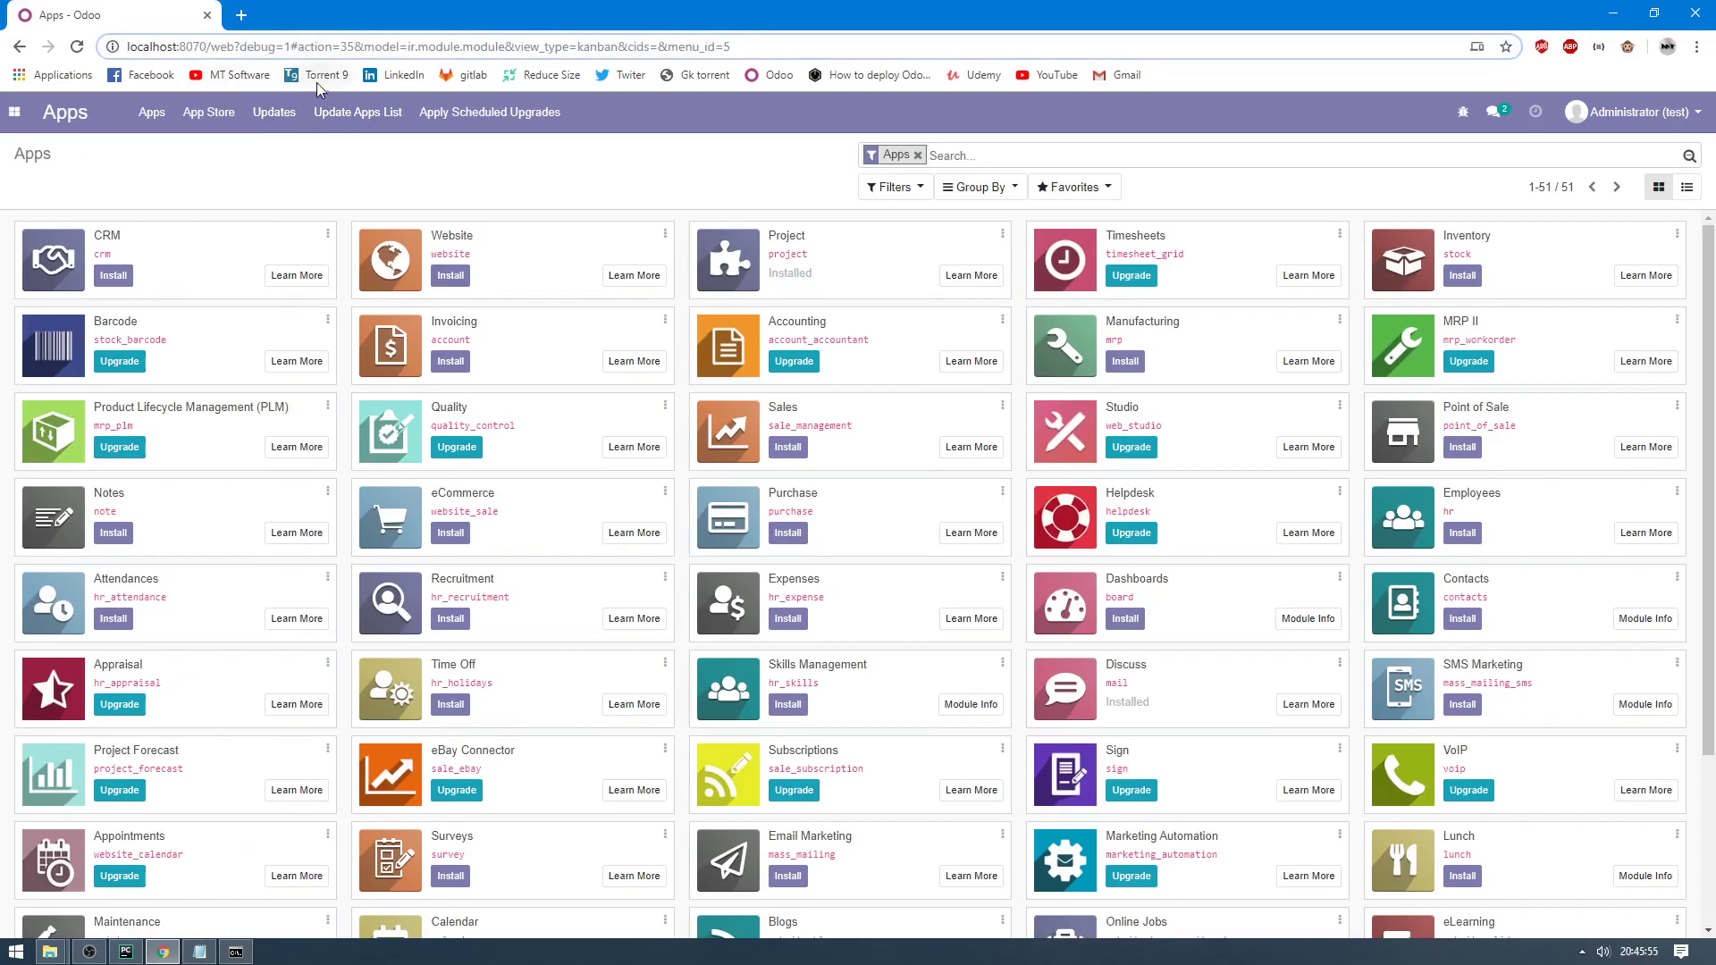
{"action": "left_click", "coordinate": [373, 118]}
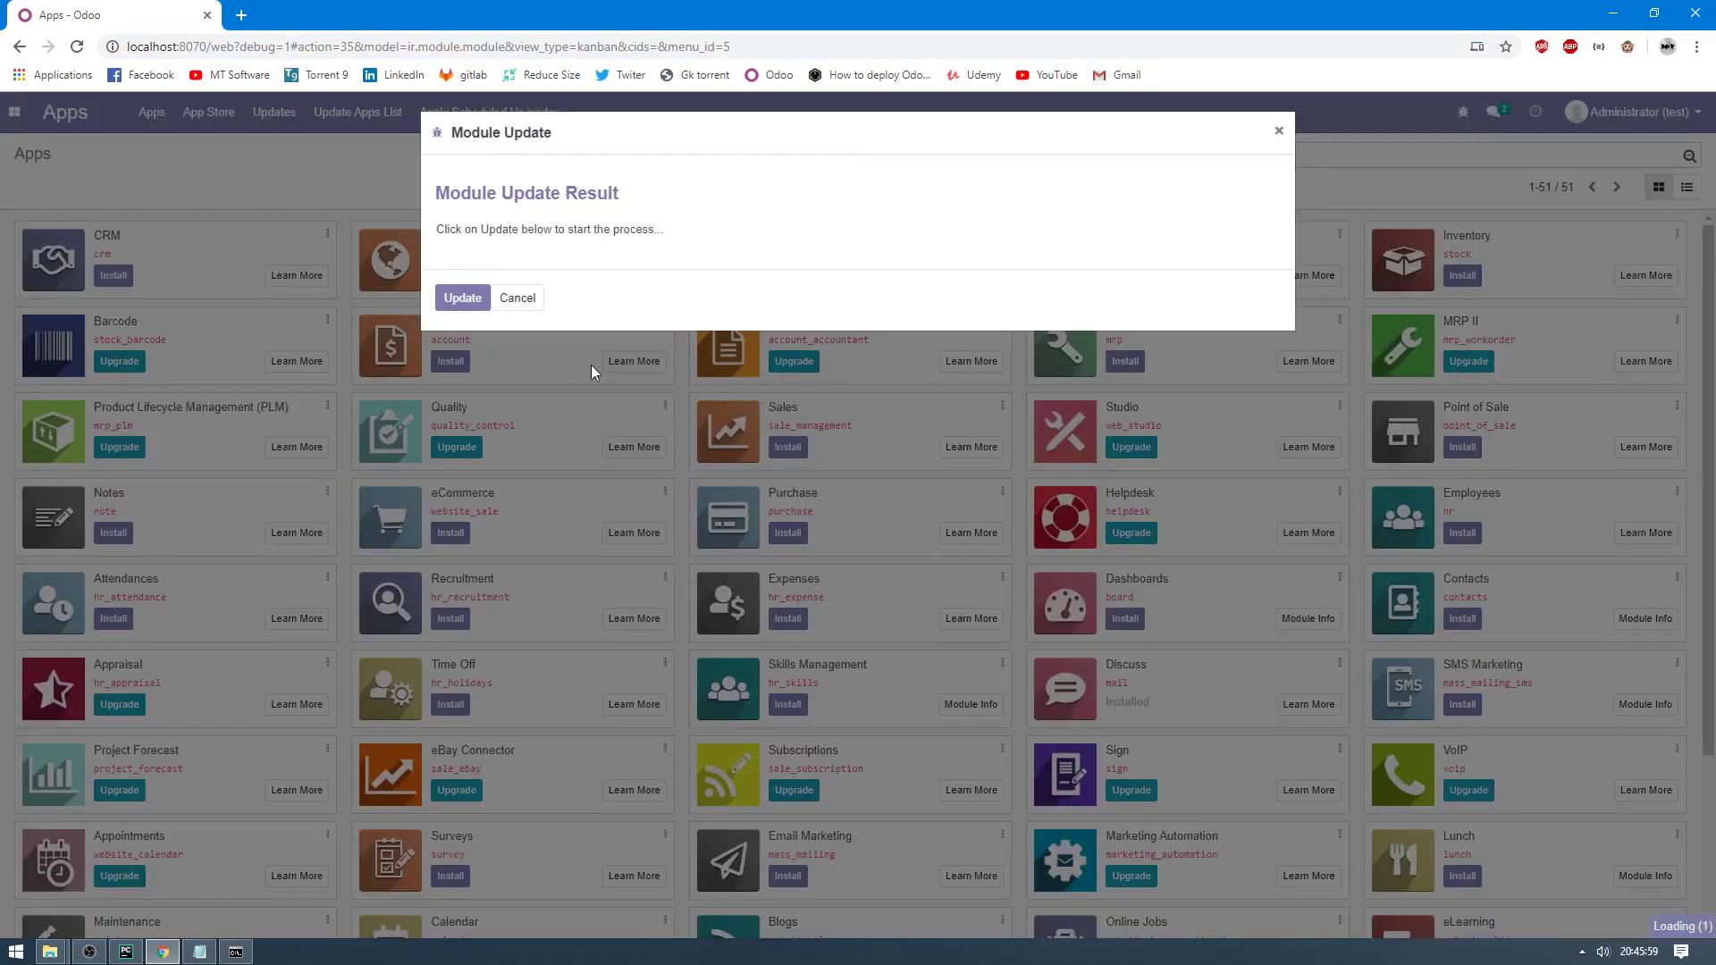
{"action": "left_click", "coordinate": [463, 298]}
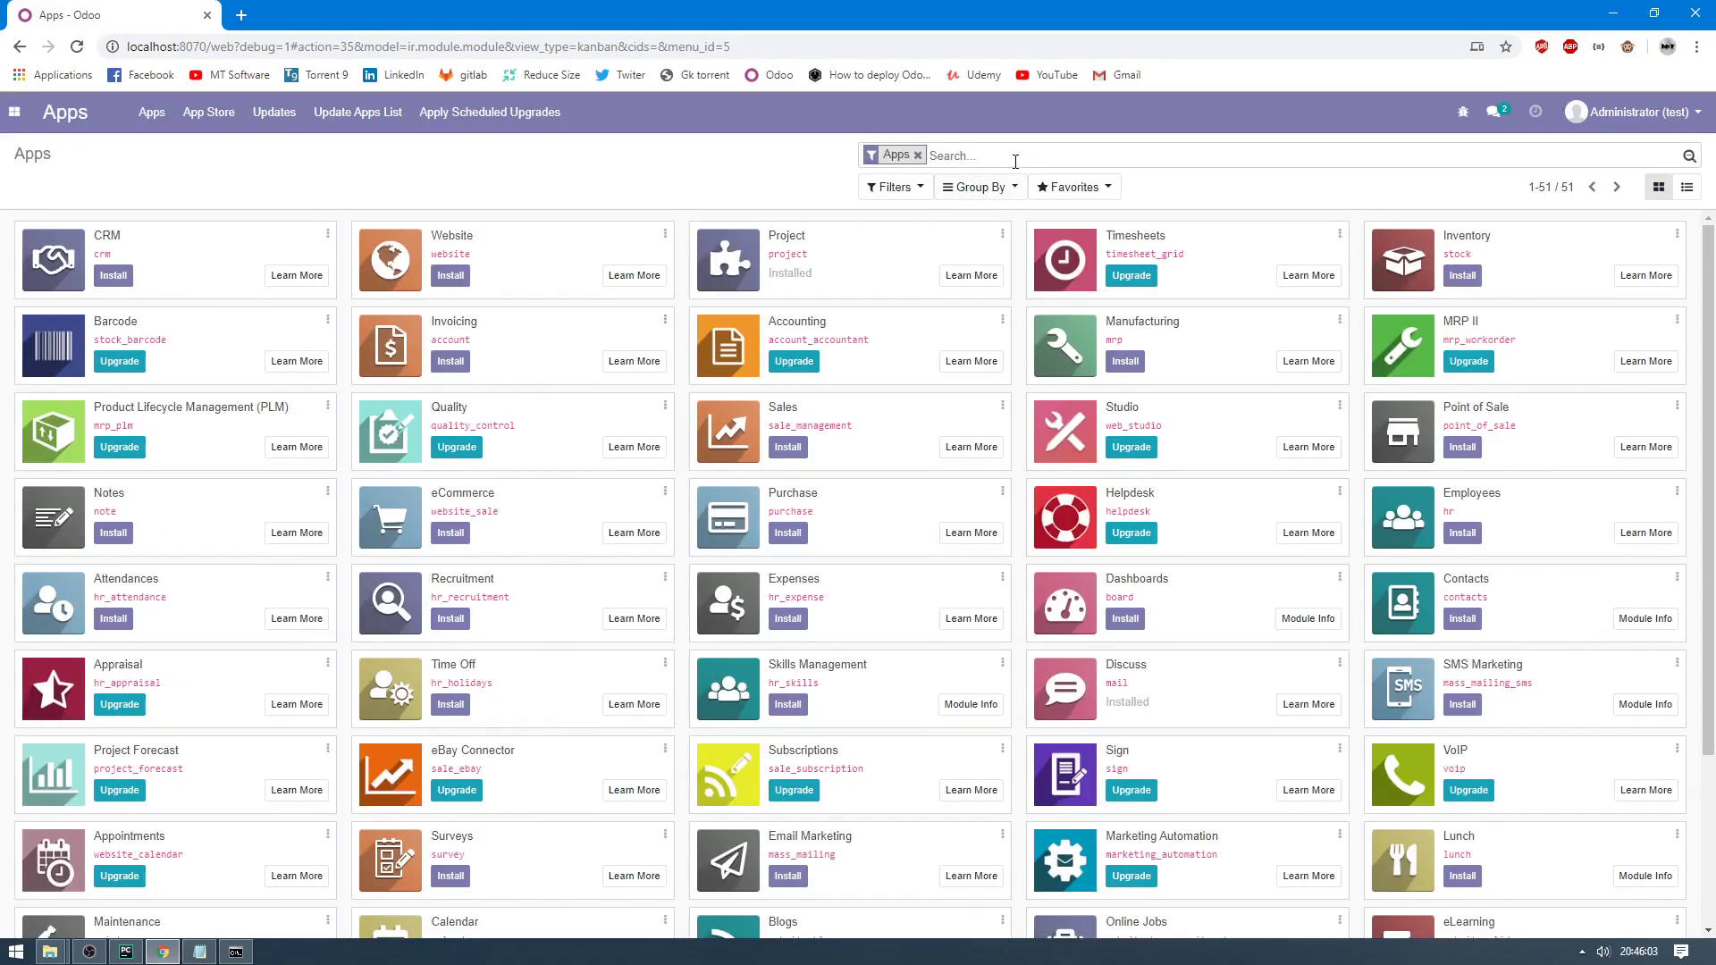
- Clear the Apps filter, search for my_first, and install my_first_module
{"action": "key", "text": "BackSpace"}
{"action": "type", "text": "my_"}
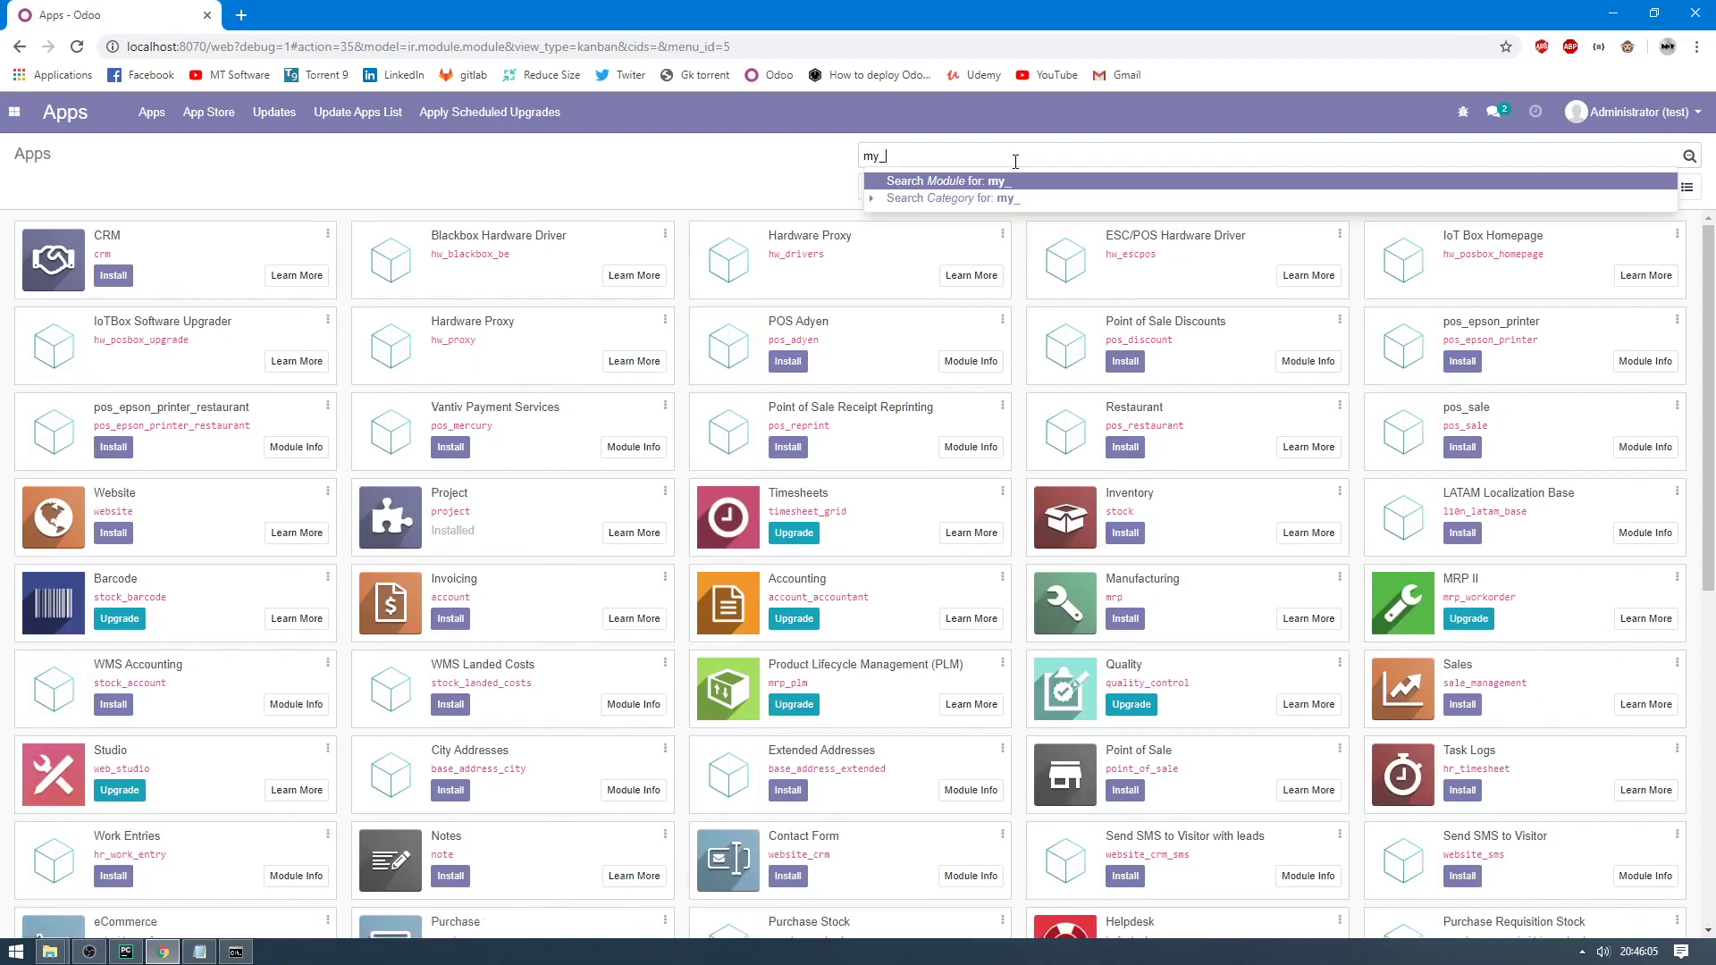
{"action": "type", "text": "first"}
{"action": "key", "text": "Return"}
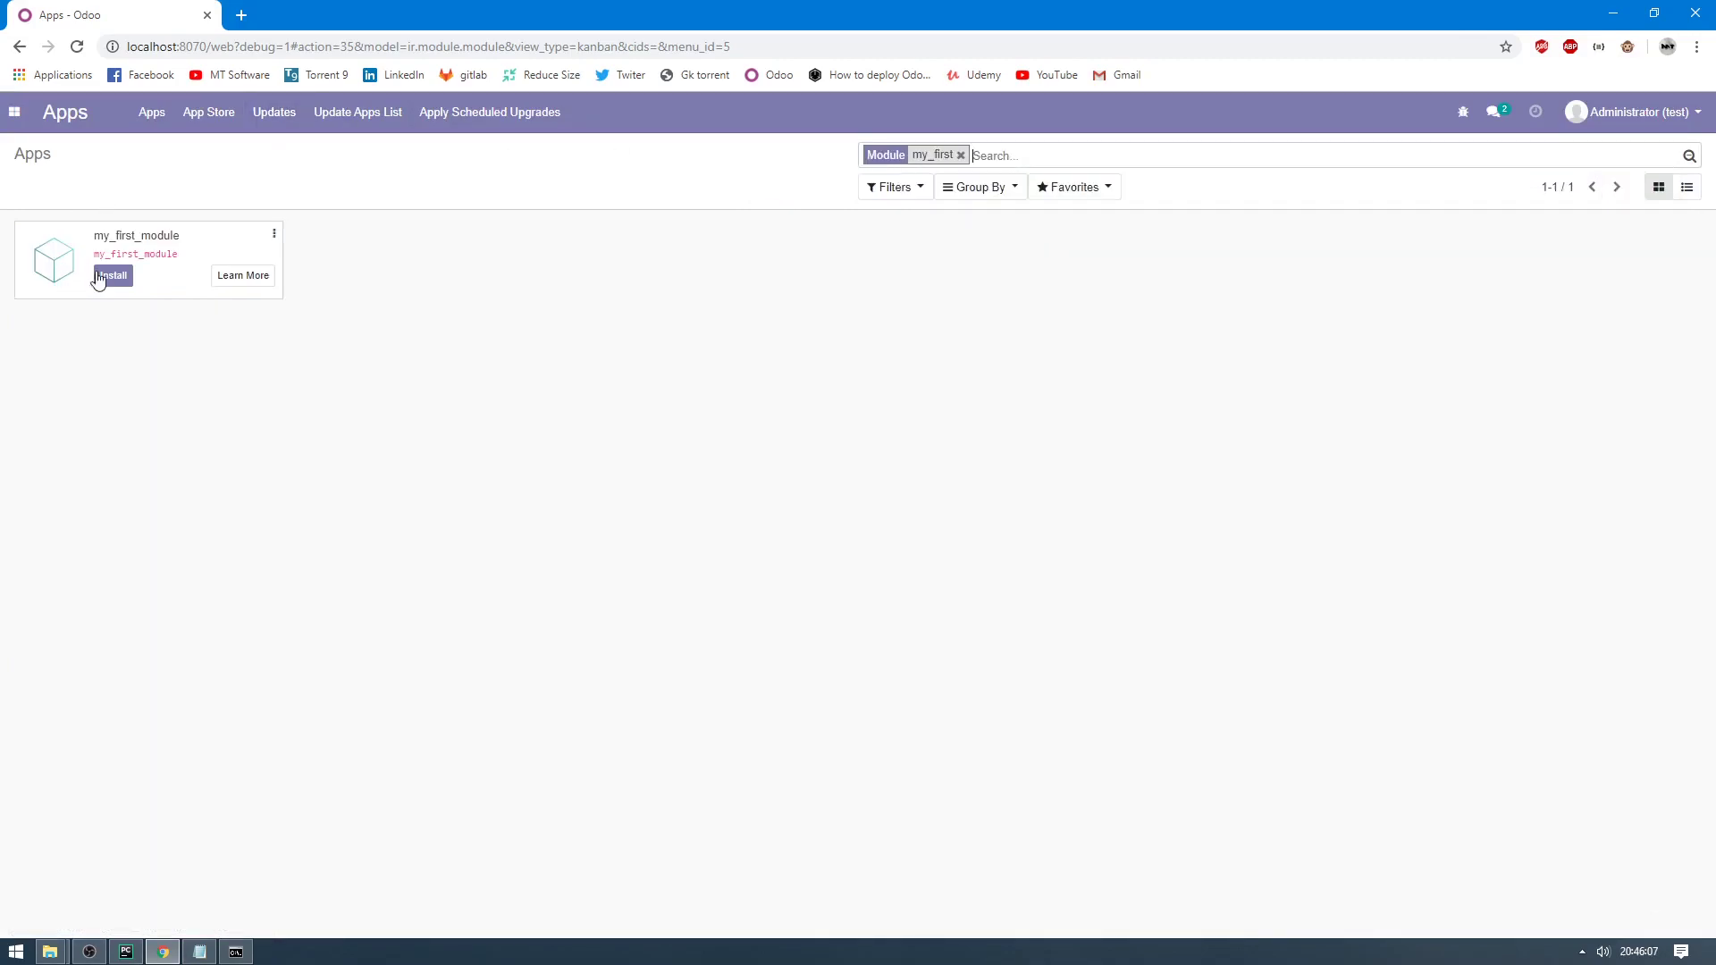
{"action": "left_click", "coordinate": [100, 277]}
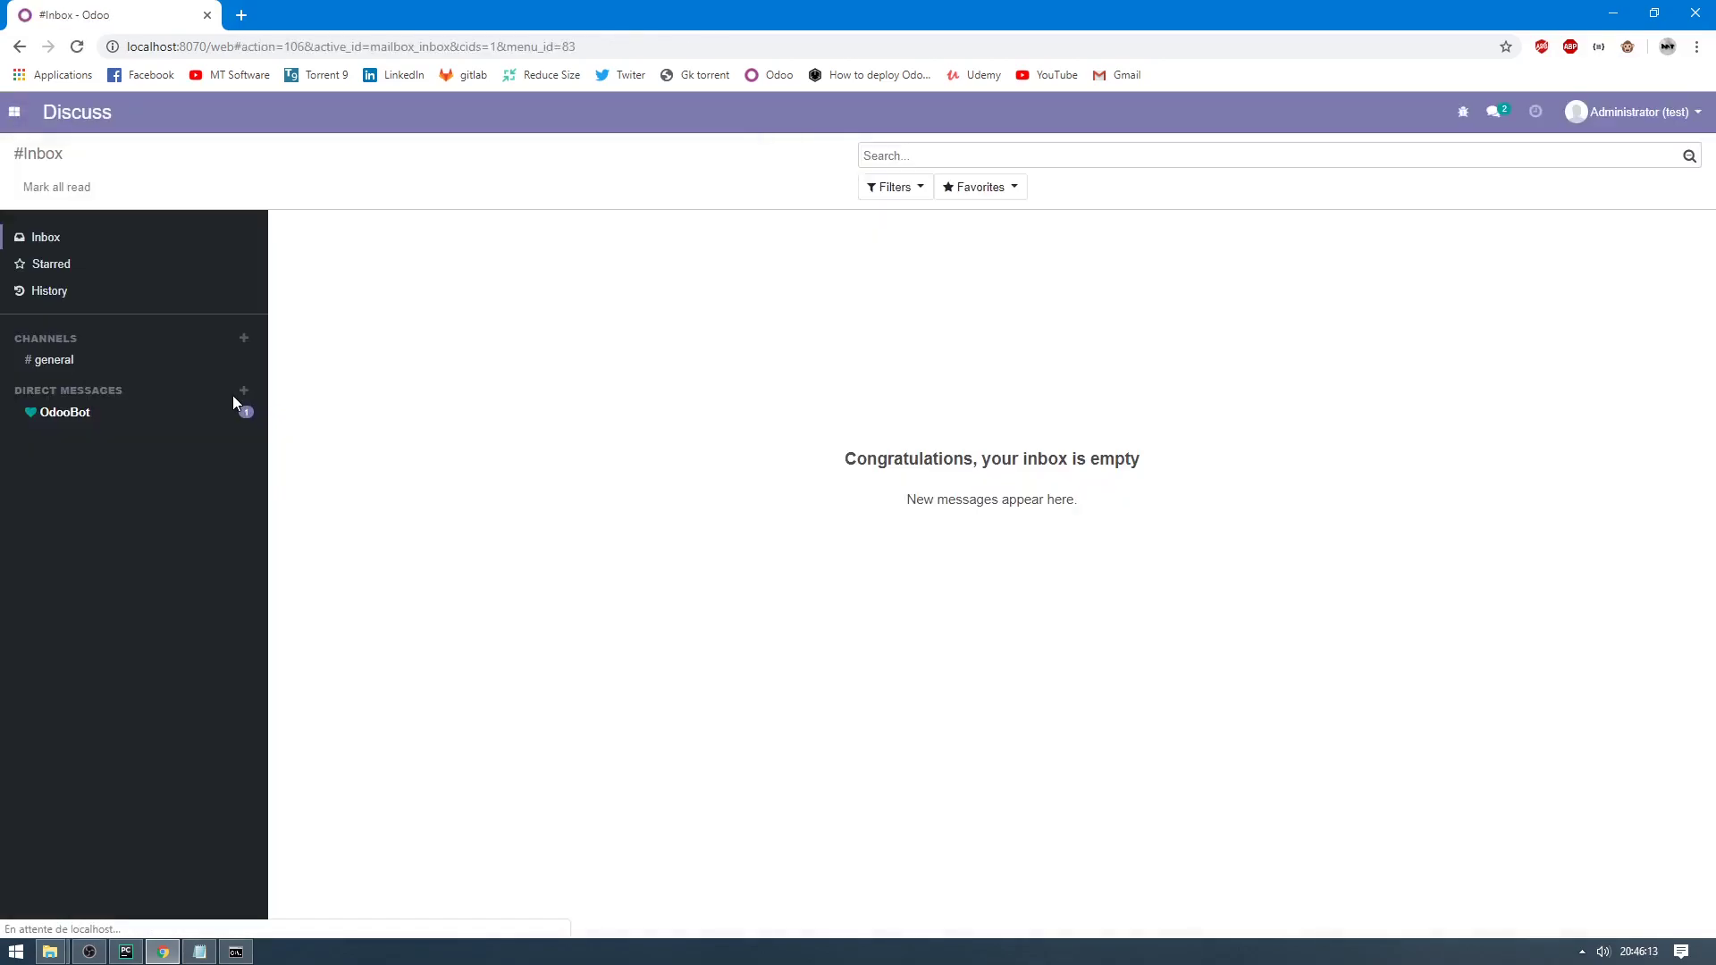
{"action": "left_click", "coordinate": [199, 952]}
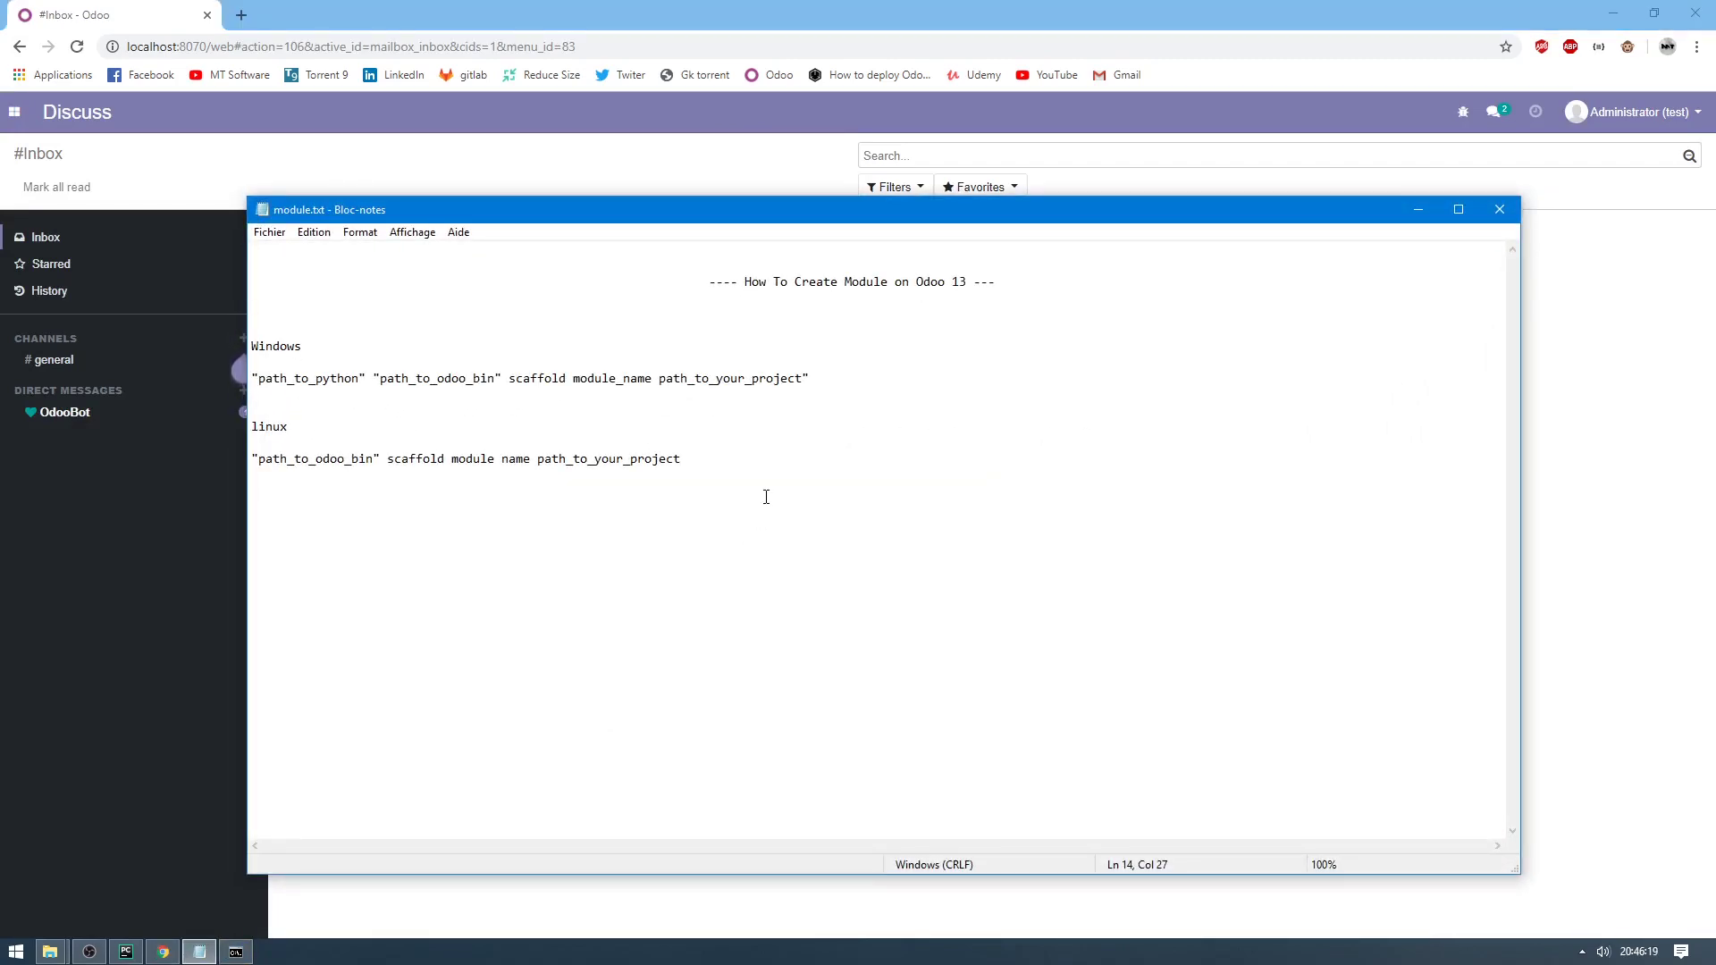
{"action": "left_click", "coordinate": [344, 393]}
{"action": "left_click_drag", "start_coordinate": [257, 380], "coordinate": [661, 385]}
{"action": "left_click", "coordinate": [374, 380]}
{"action": "left_click", "coordinate": [535, 406]}
{"action": "left_click", "coordinate": [573, 381]}
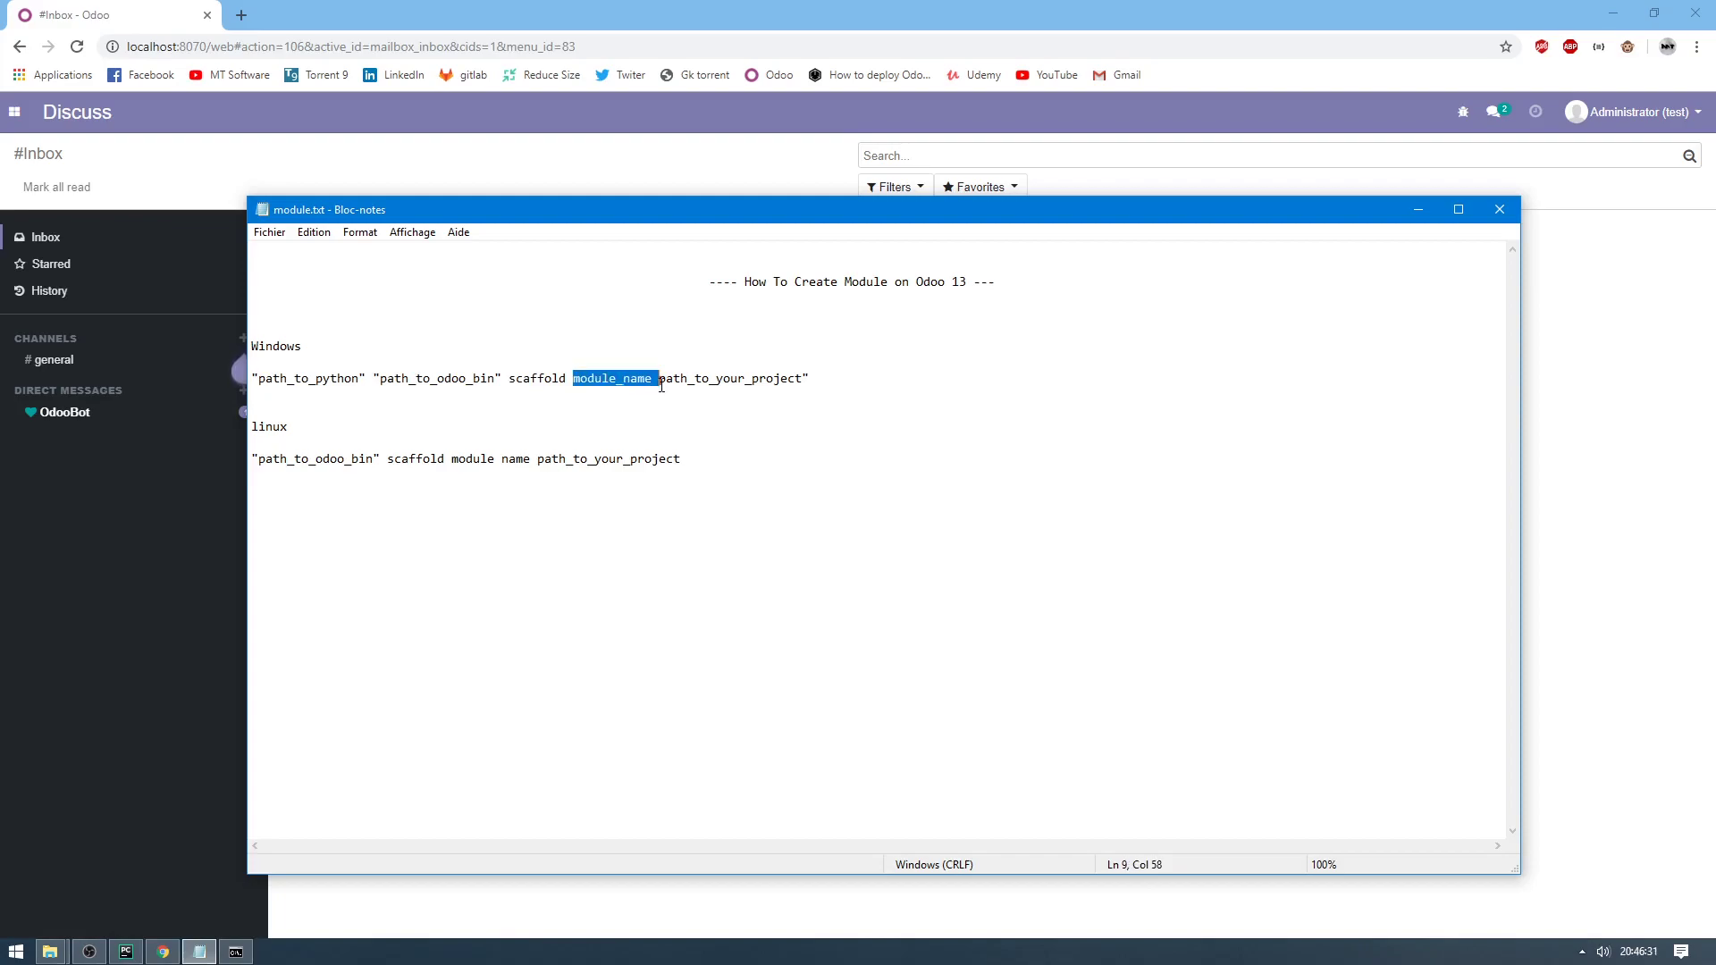
{"action": "left_click", "coordinate": [724, 396]}
{"action": "left_click_drag", "start_coordinate": [674, 379], "coordinate": [1000, 382]}
{"action": "left_click", "coordinate": [402, 739]}
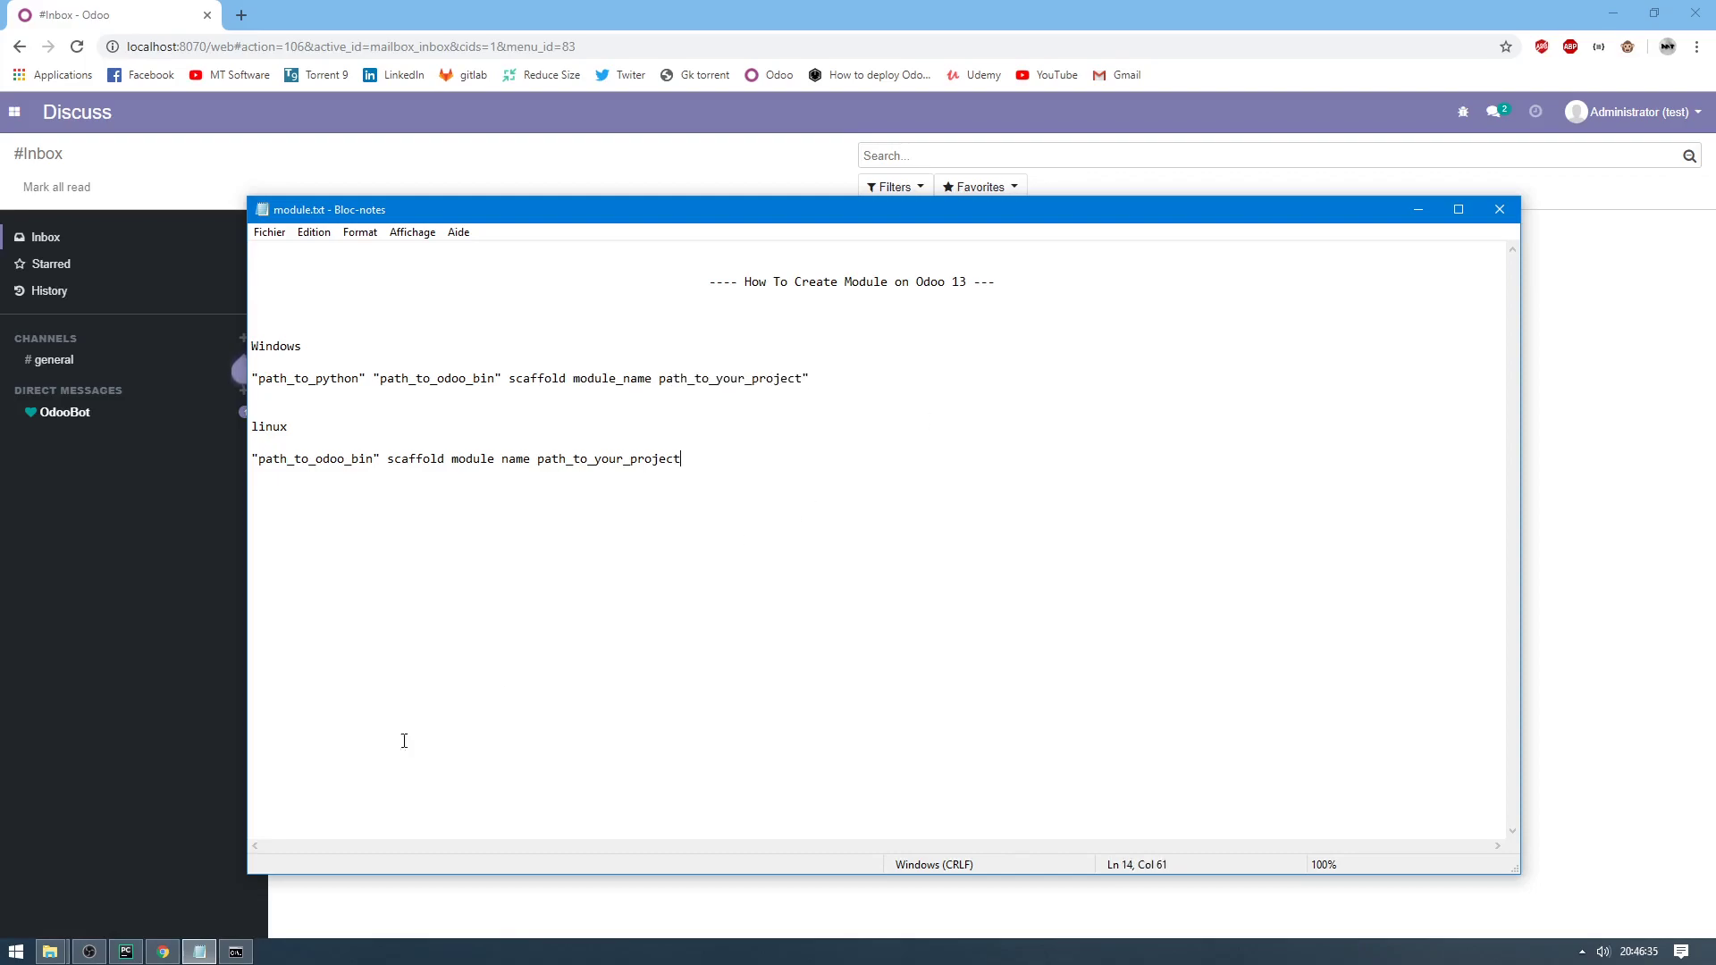
{"action": "left_click", "coordinate": [236, 952]}
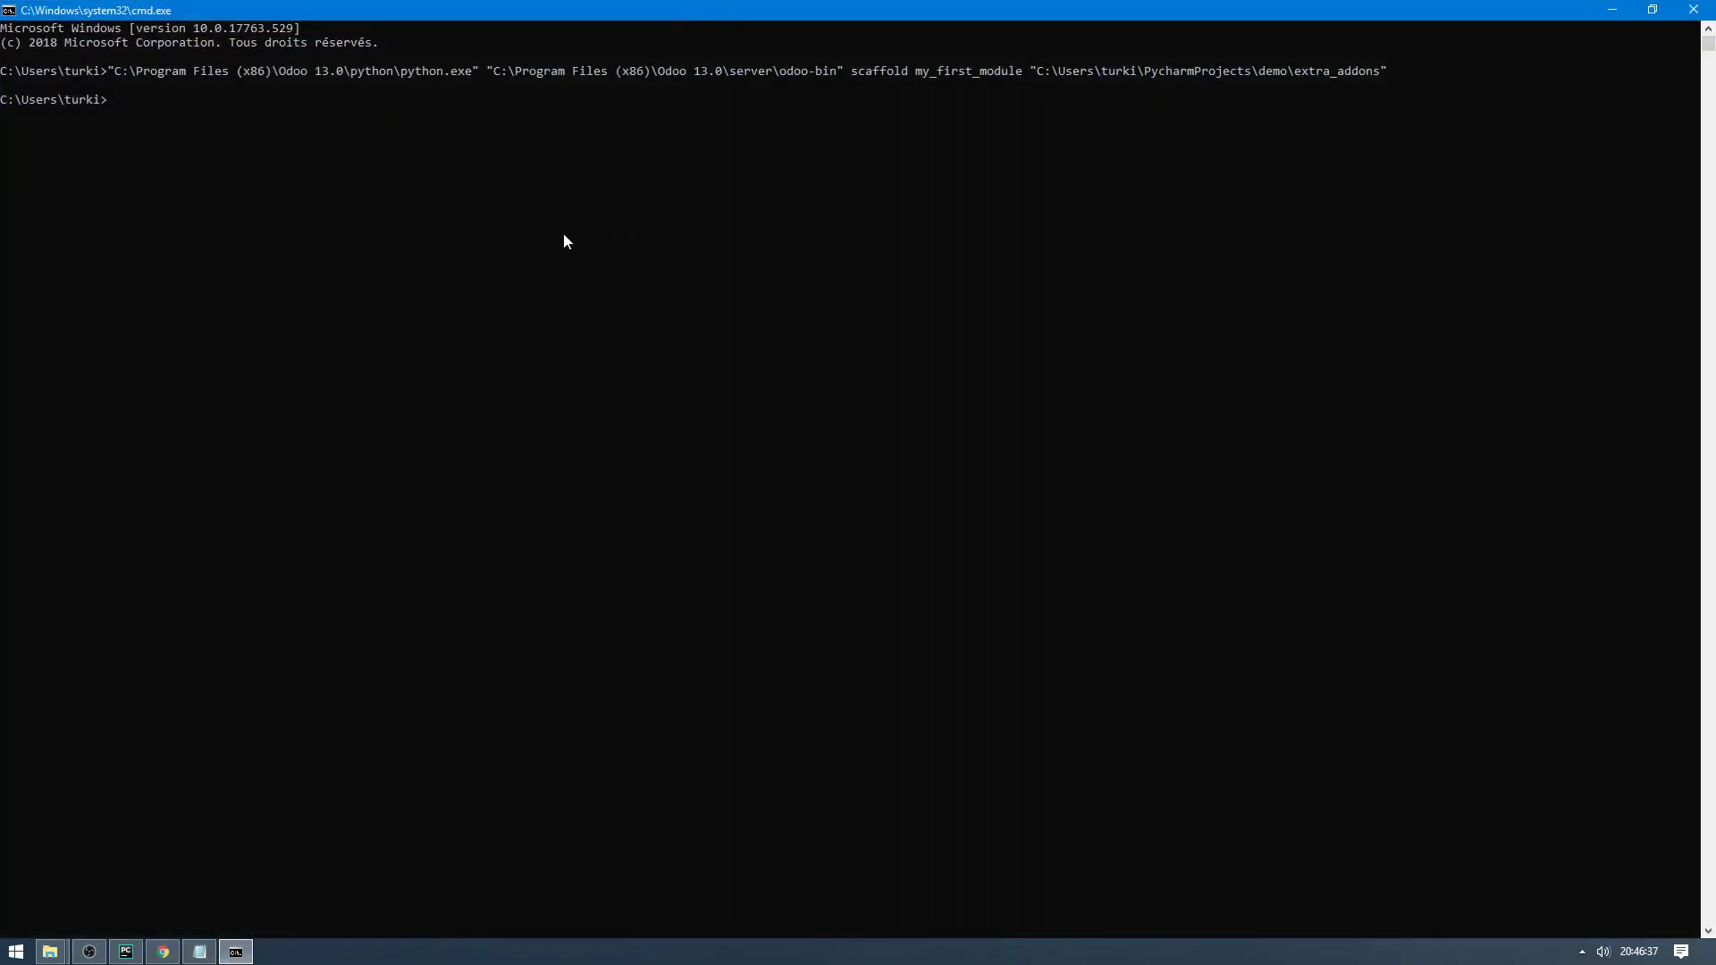
{"action": "key", "text": "Up"}
{"action": "left_click_drag", "start_coordinate": [115, 99], "coordinate": [1212, 102]}
{"action": "left_click", "coordinate": [1611, 10]}
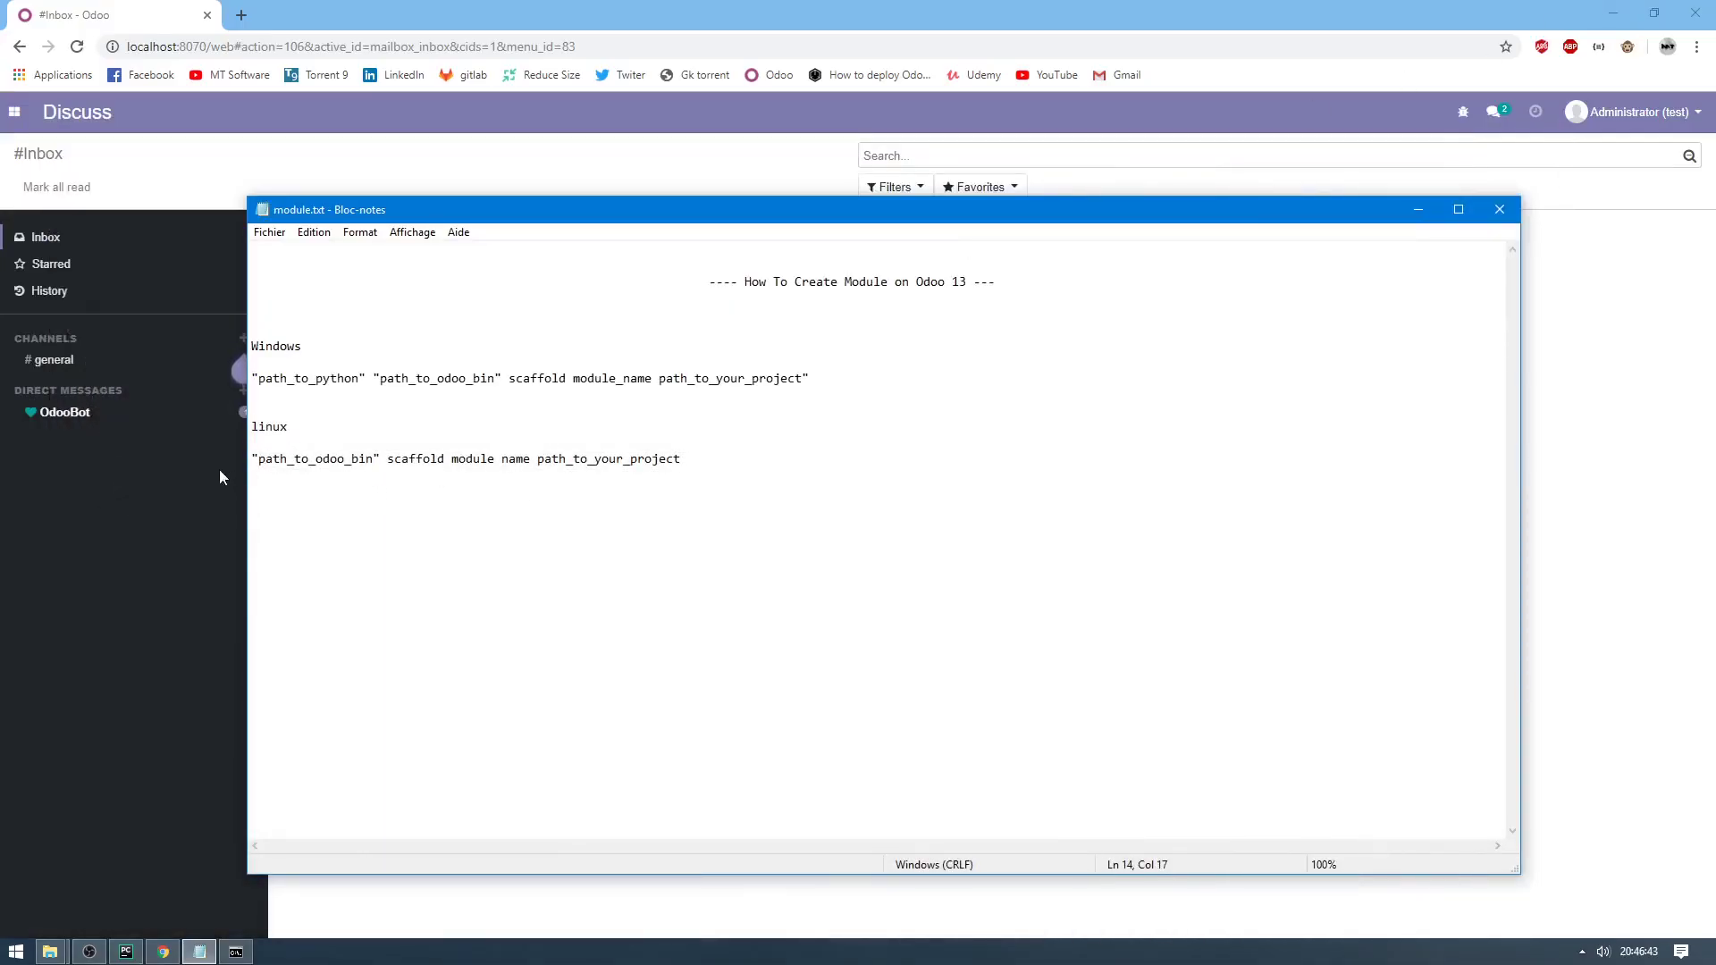
- Insert ./ before path_to_odoo_bin on the linux scaffold line
{"action": "left_click", "coordinate": [275, 461]}
{"action": "left_click", "coordinate": [258, 462]}
{"action": "type", "text": "./"}
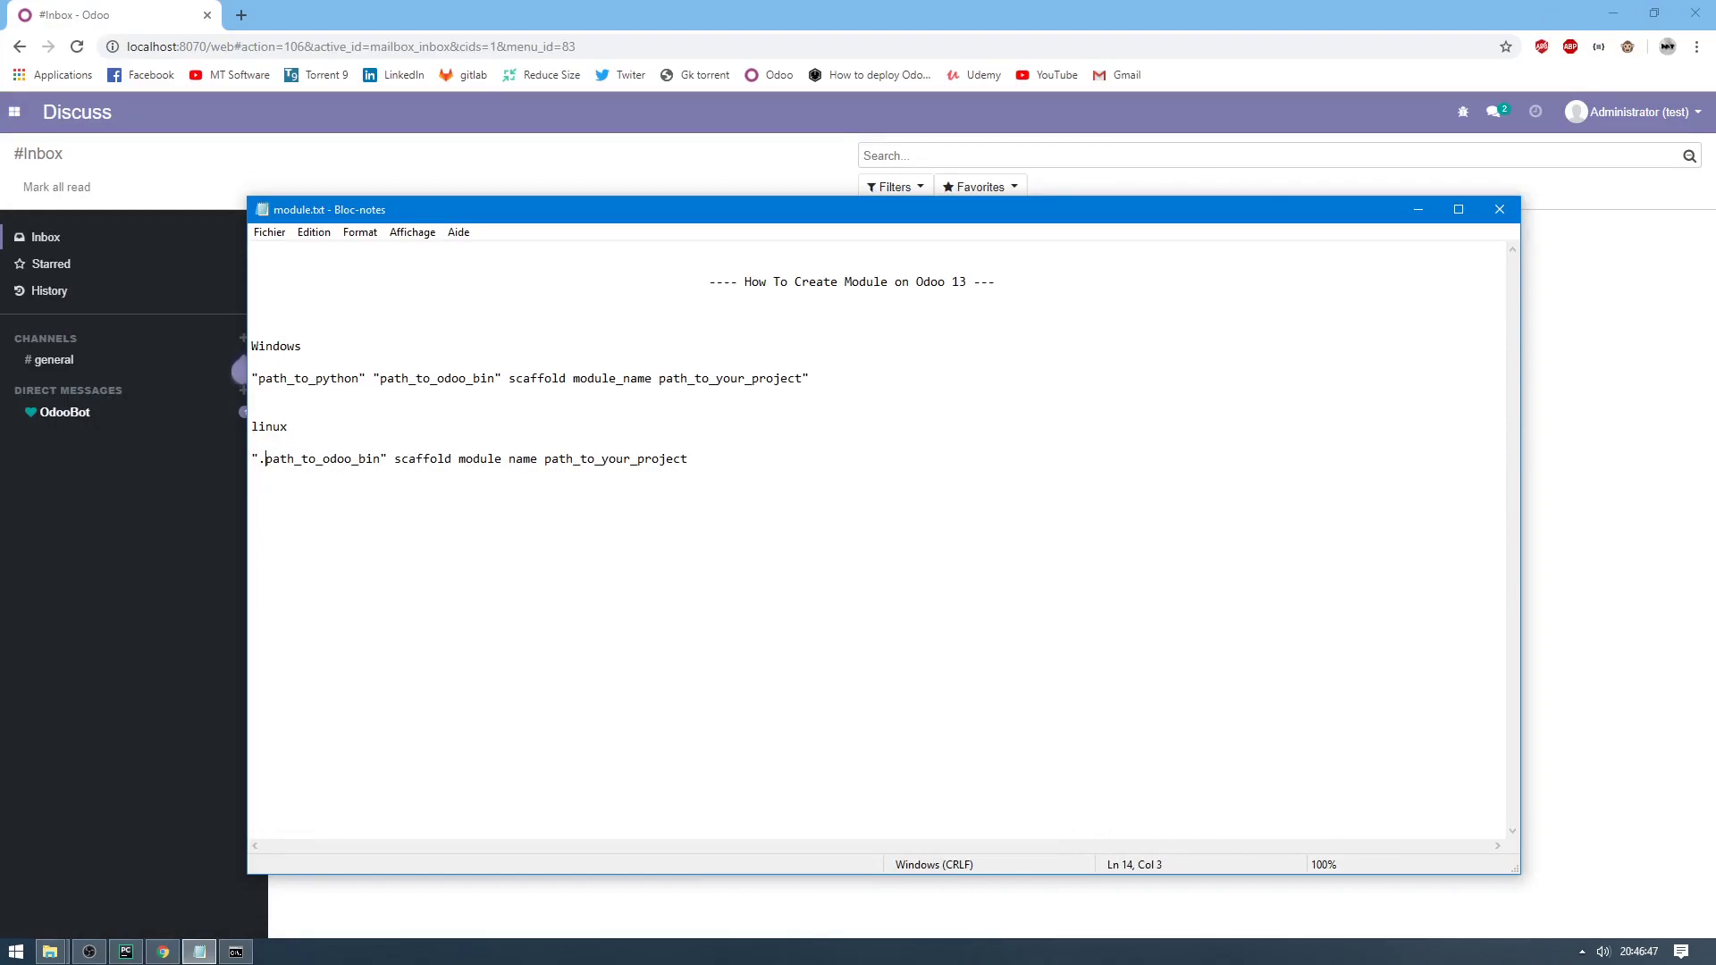
{"action": "double_click", "coordinate": [424, 457]}
{"action": "left_click", "coordinate": [511, 460]}
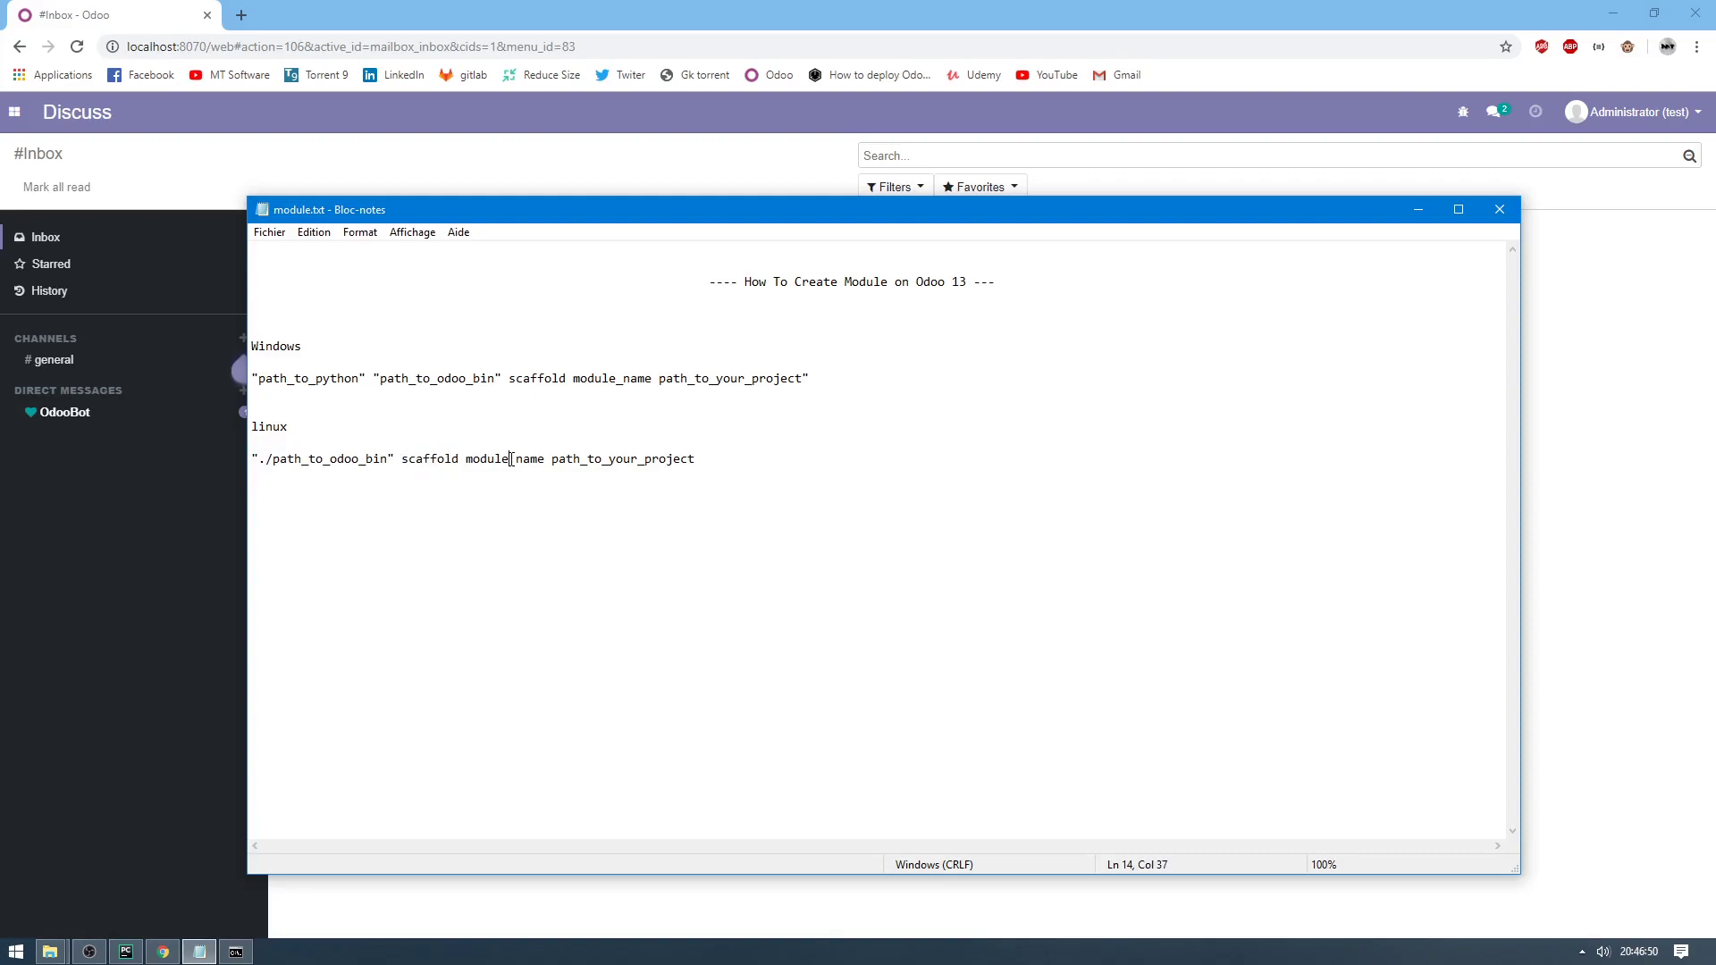
{"action": "left_click", "coordinate": [617, 462]}
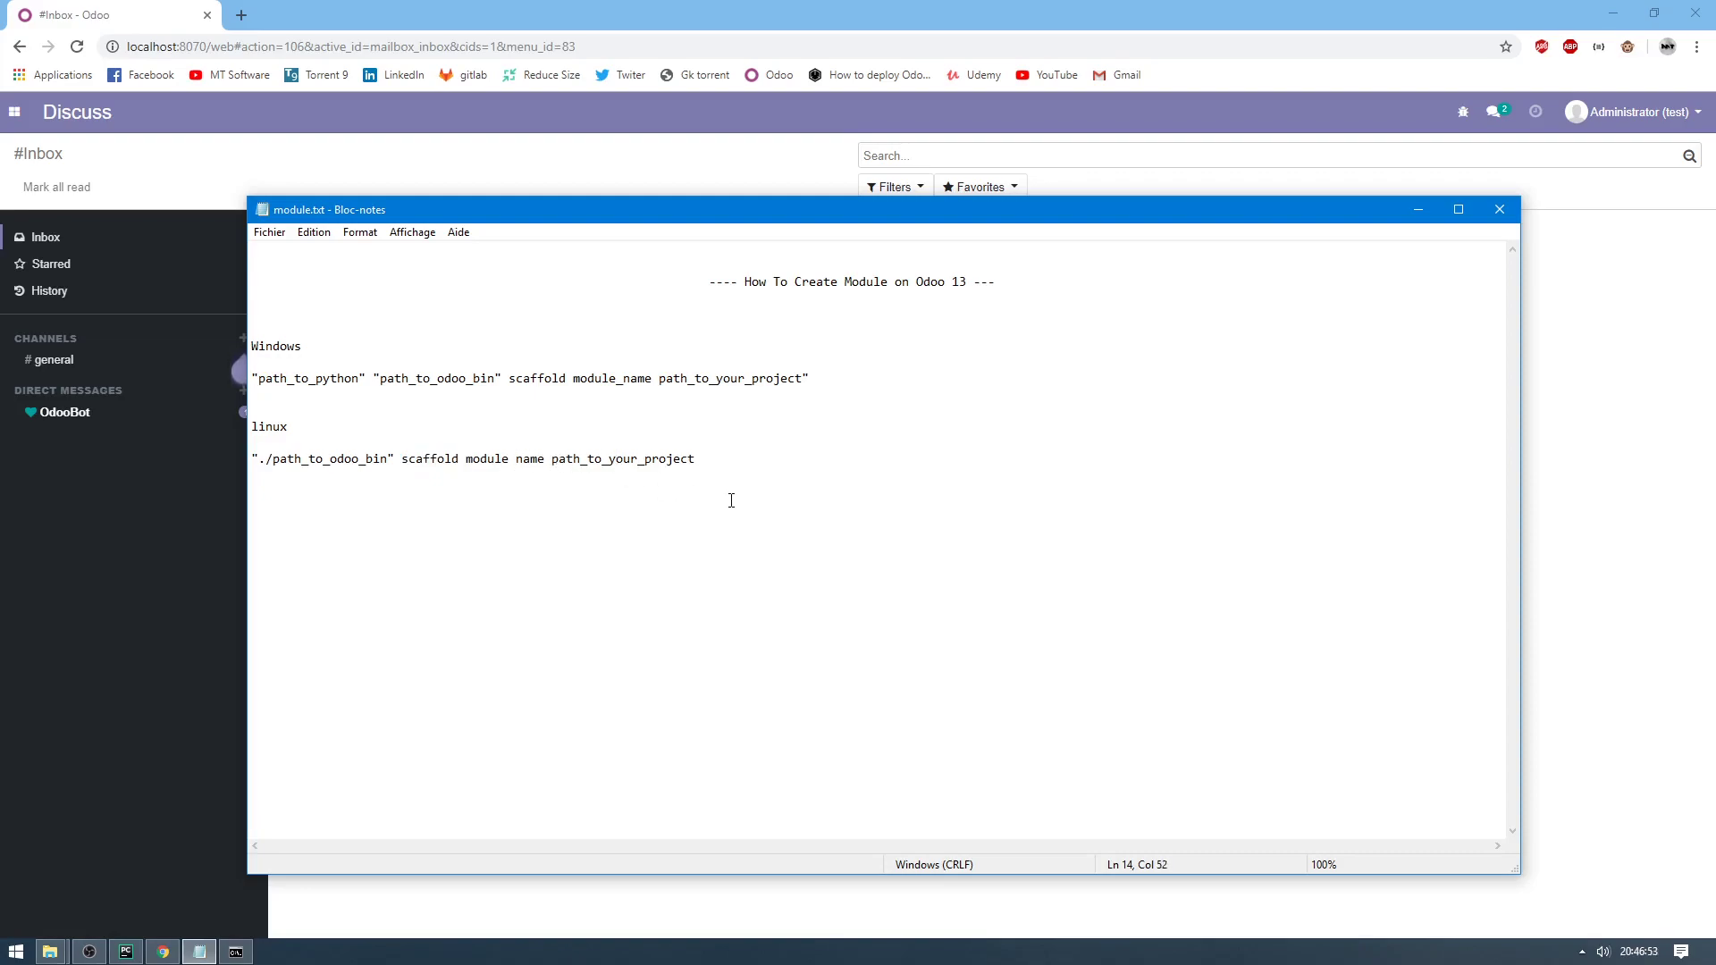